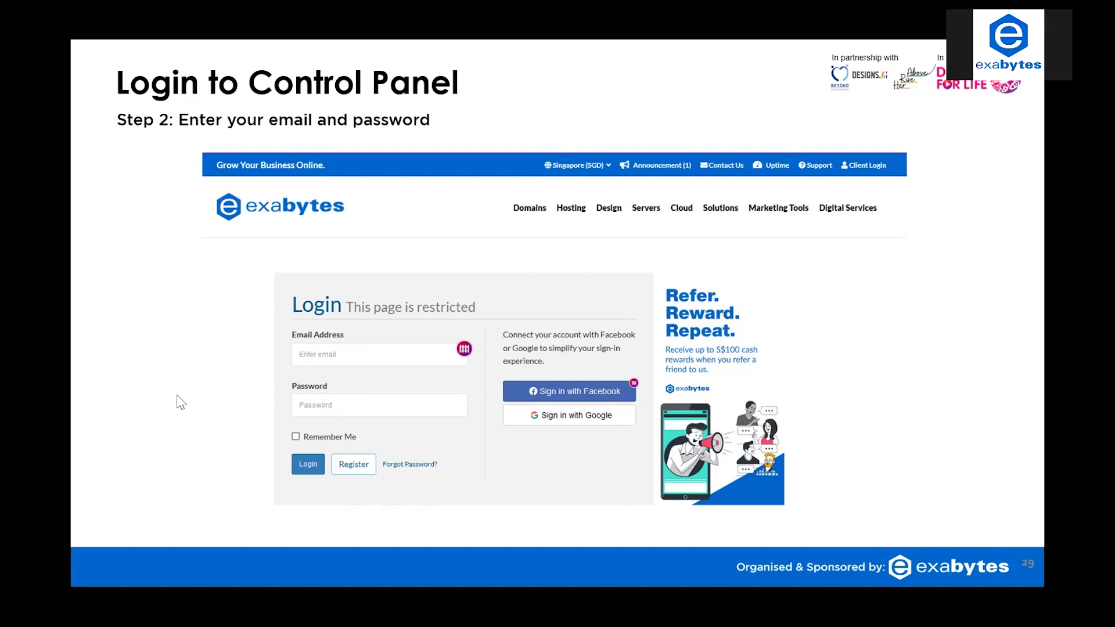
Go back to the Step 1 website slide and turn on the laser pointer.
key(Left)
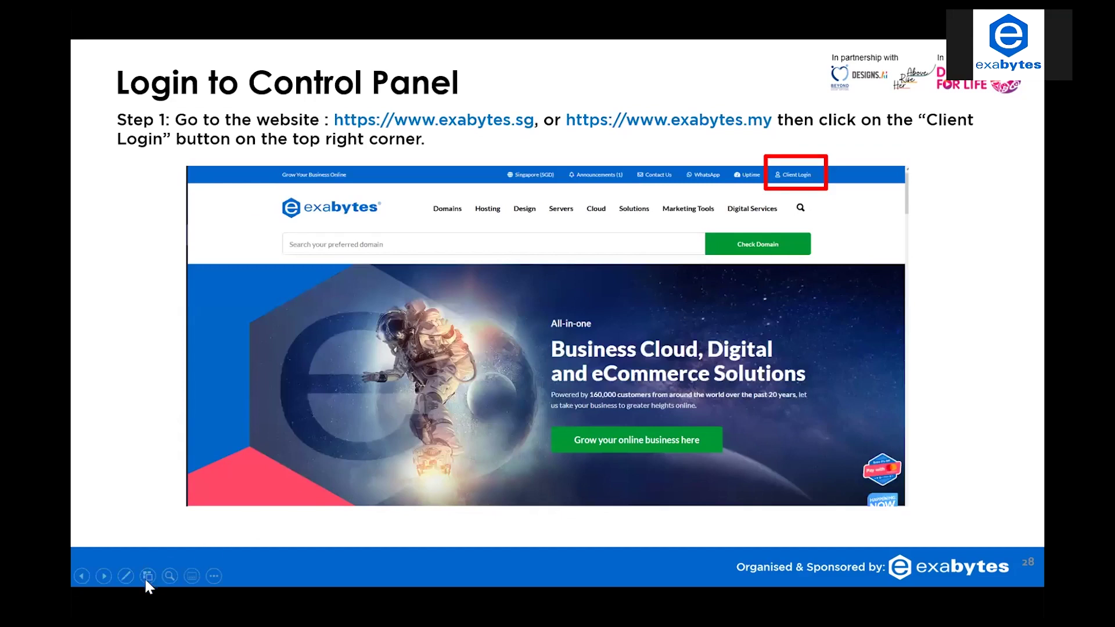
click(126, 577)
click(119, 463)
Advance through the Step 2 login slide, highlighting the Login button, to the Step 3 services slide.
click(430, 267)
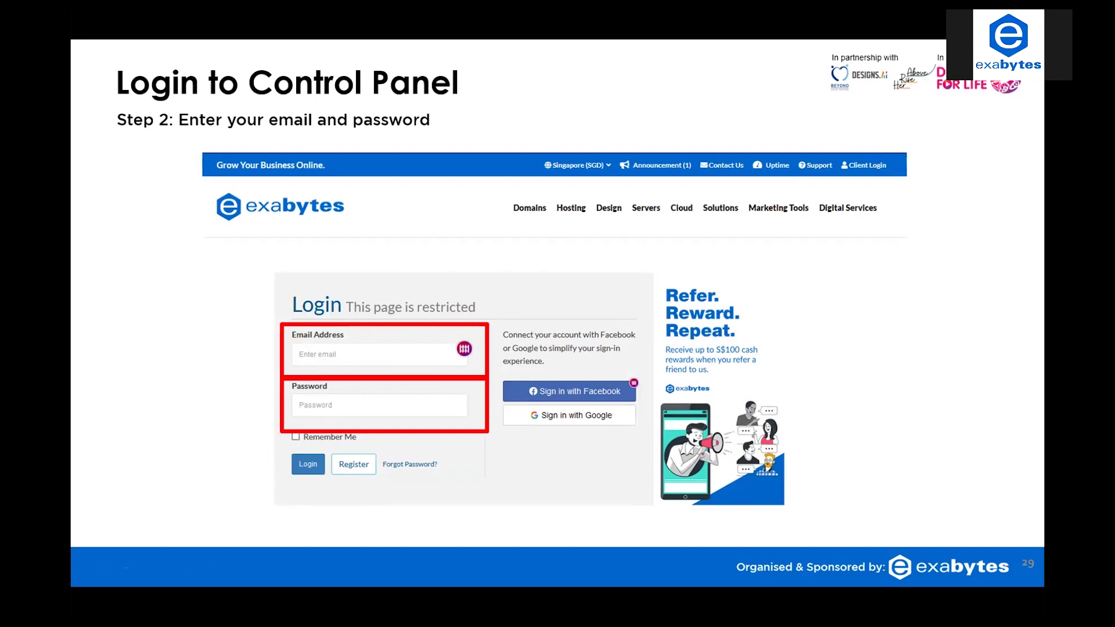
click(412, 360)
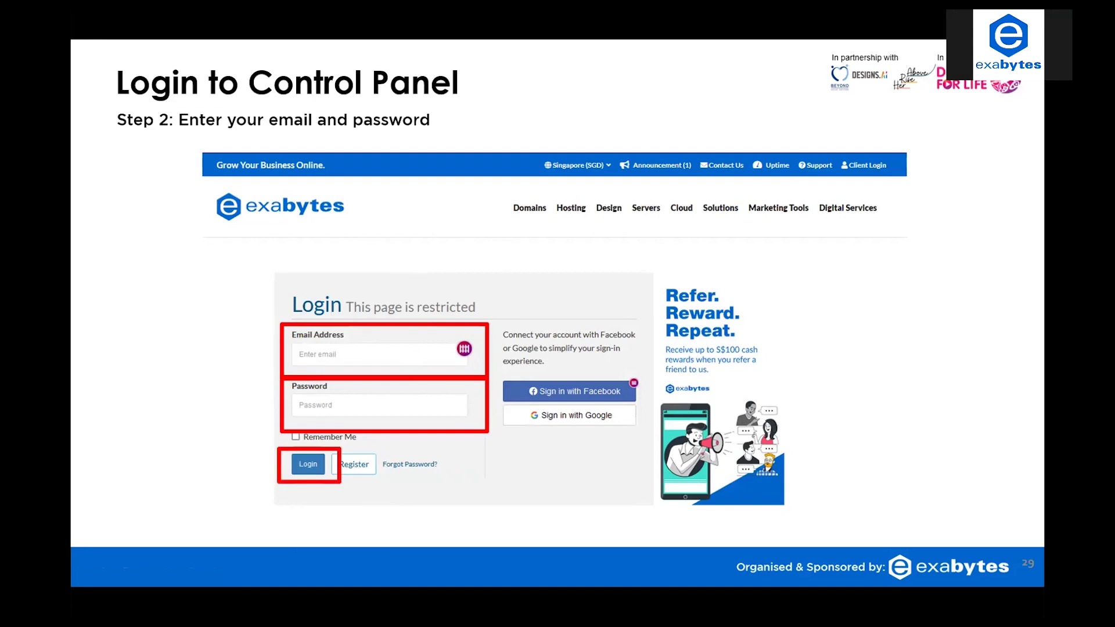
click(595, 335)
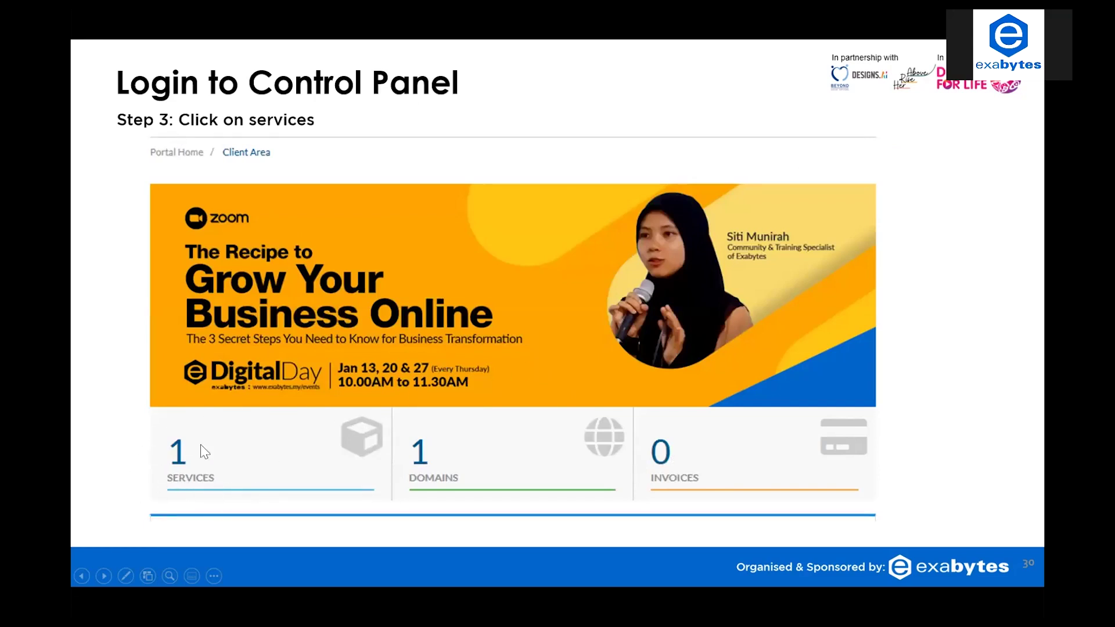
Use the laser pointer to highlight the Services tile, reach Step 4 (slide 31), then switch to the browser.
click(126, 575)
click(116, 461)
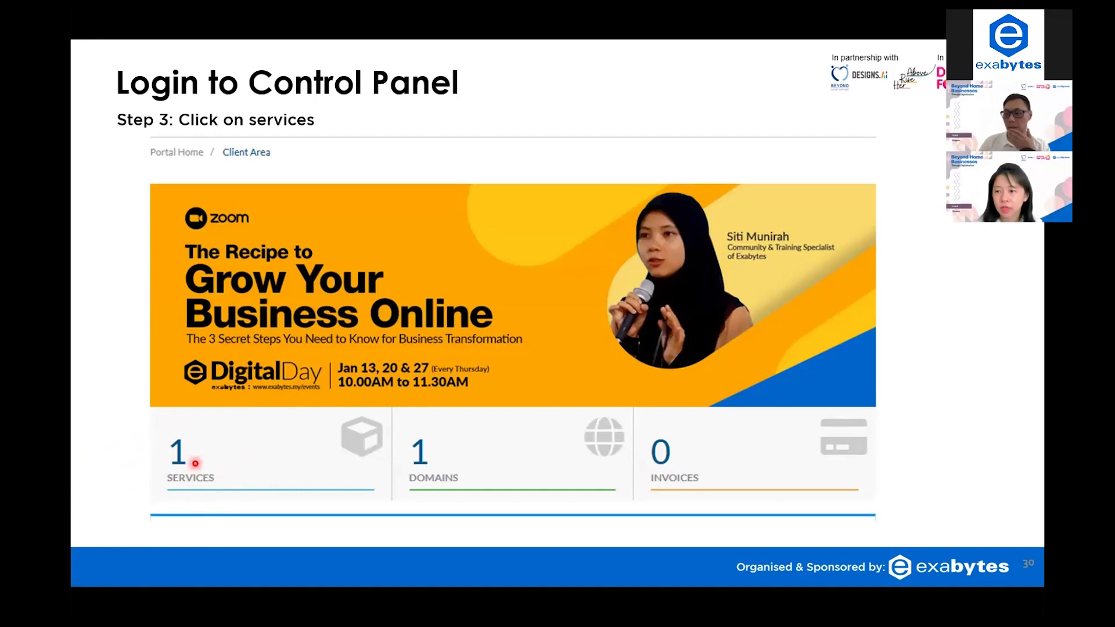
click(196, 464)
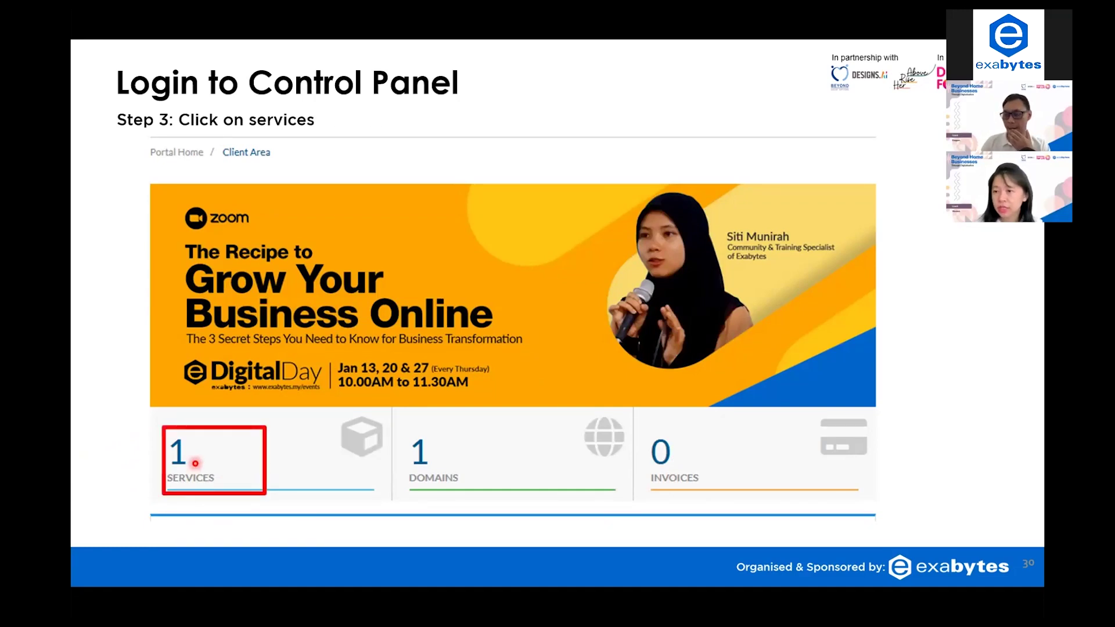
click(195, 464)
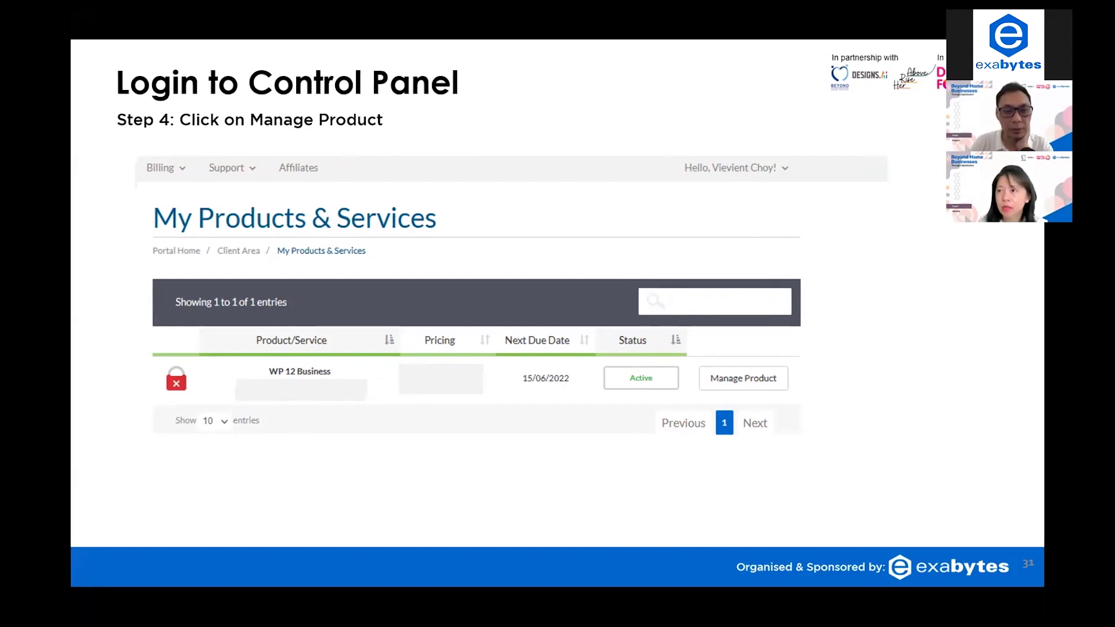
key(alt+Tab)
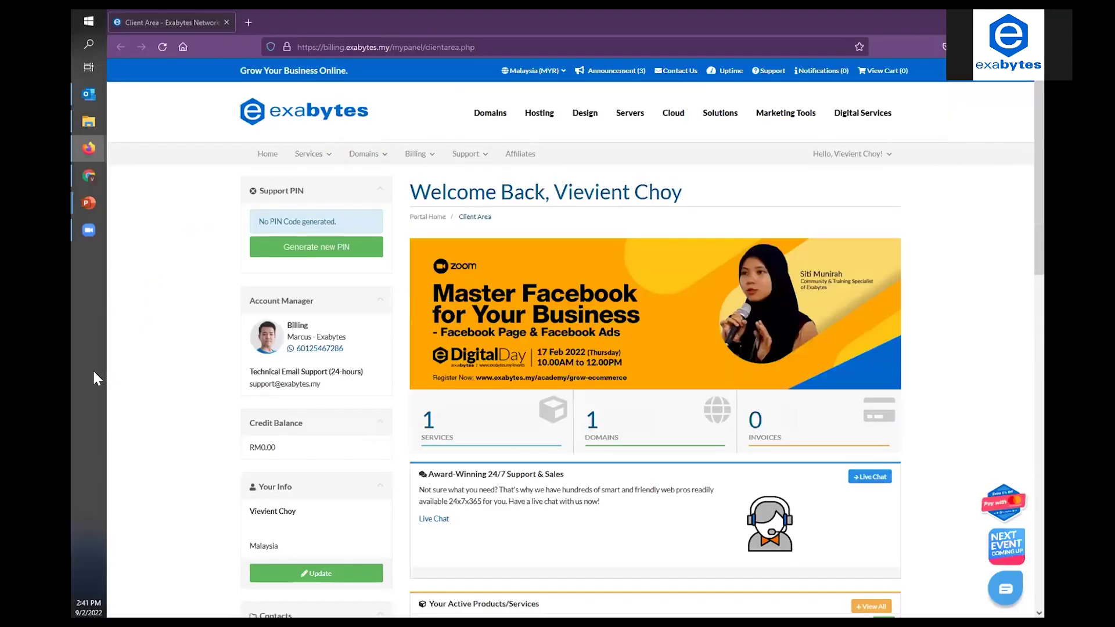
Open My Products & Services from the client area home and zoom the page to 120%.
click(156, 228)
scroll(463, 390, down, 1)
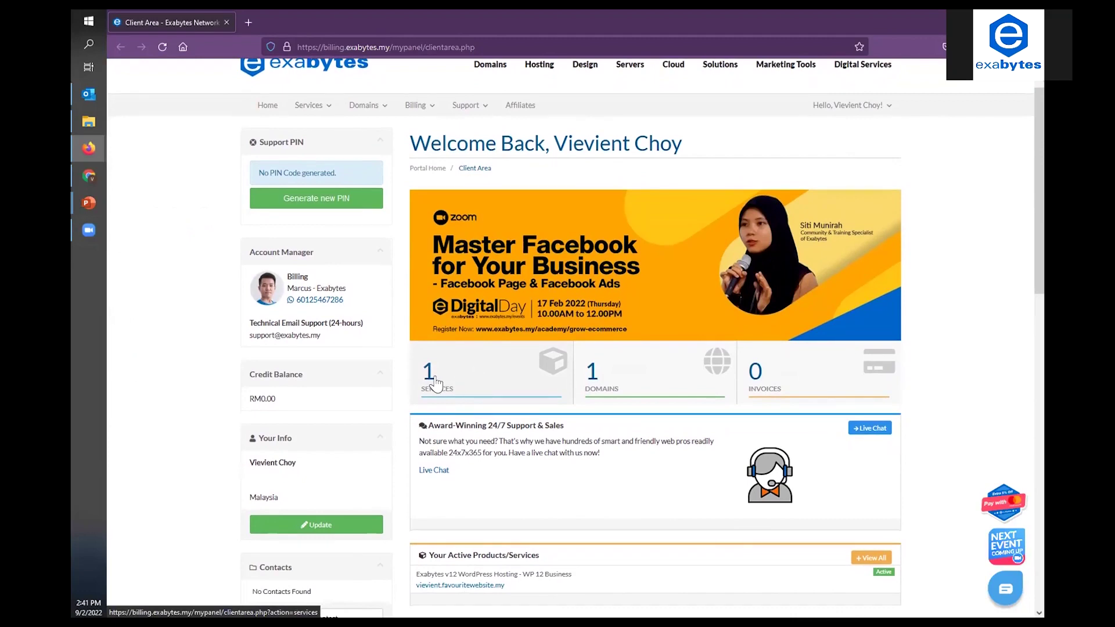
click(436, 385)
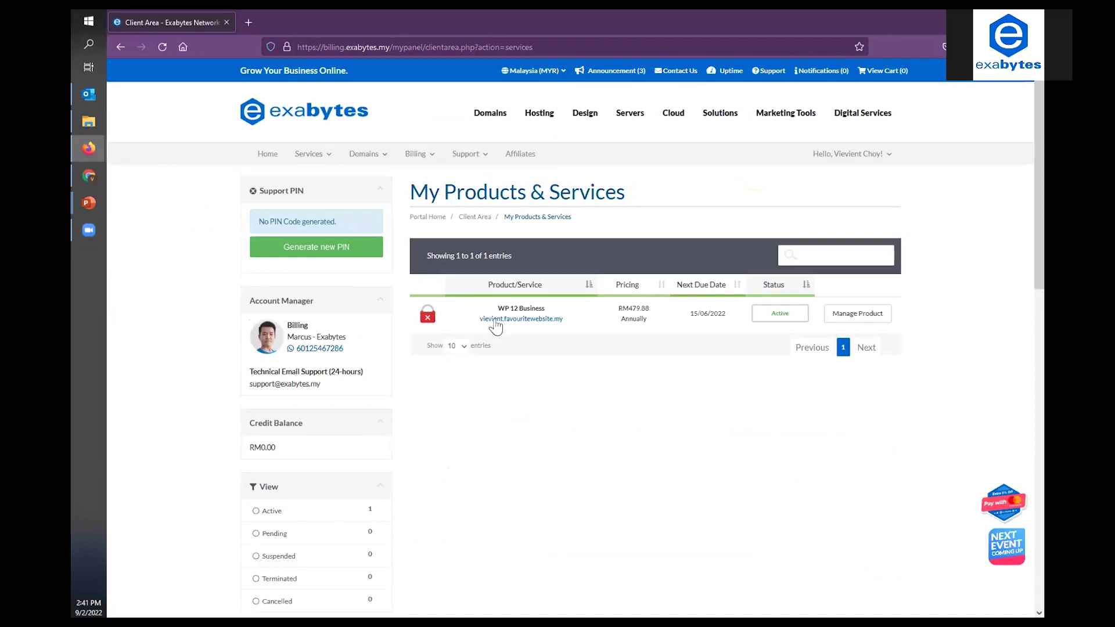
key(ctrl+plus)
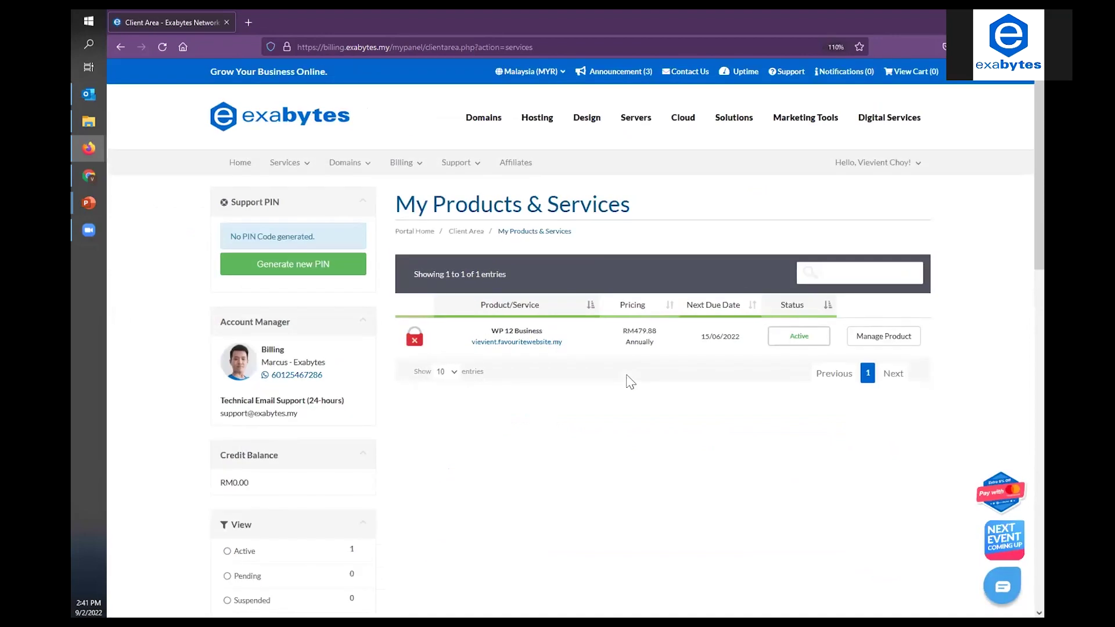
key(ctrl+plus)
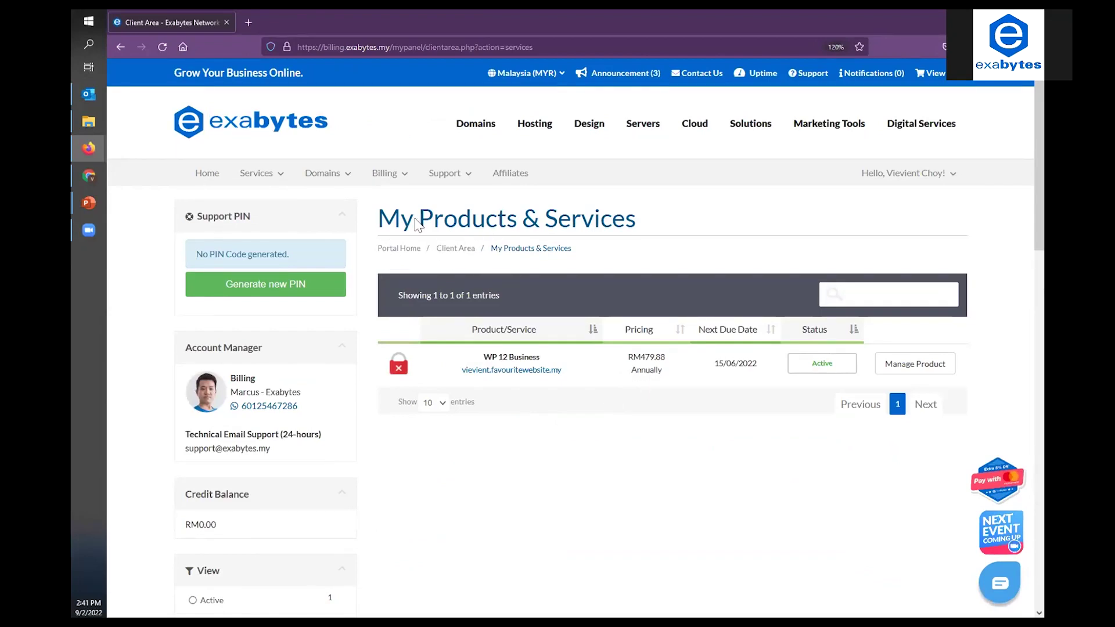
Open Manage Product for WP 12 Business and scroll down to its hosting information.
click(910, 371)
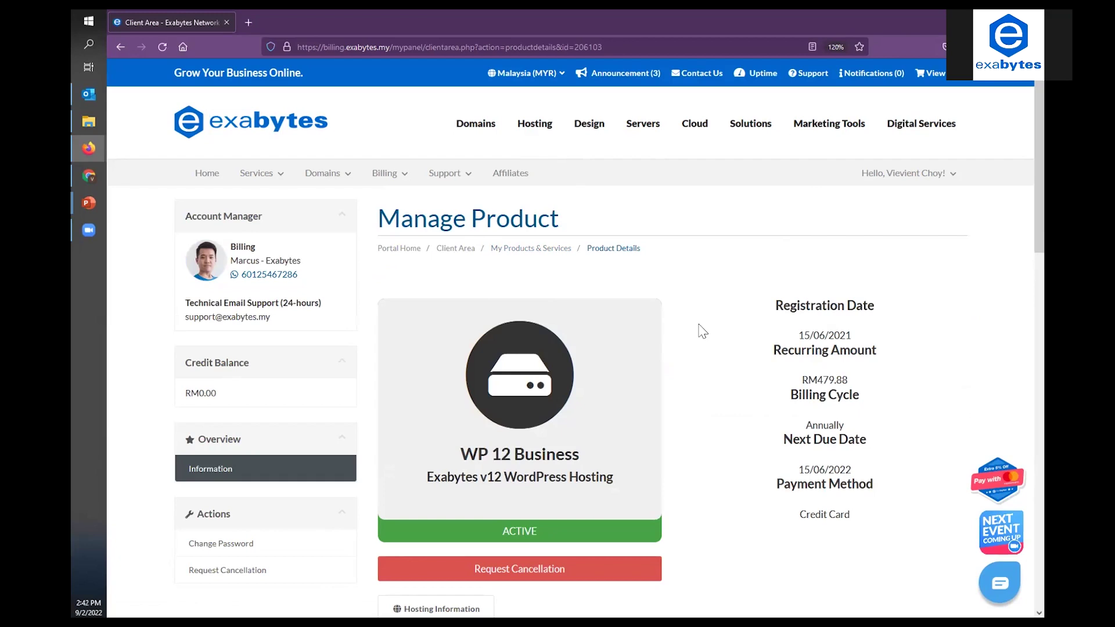
scroll(703, 331, down, 5)
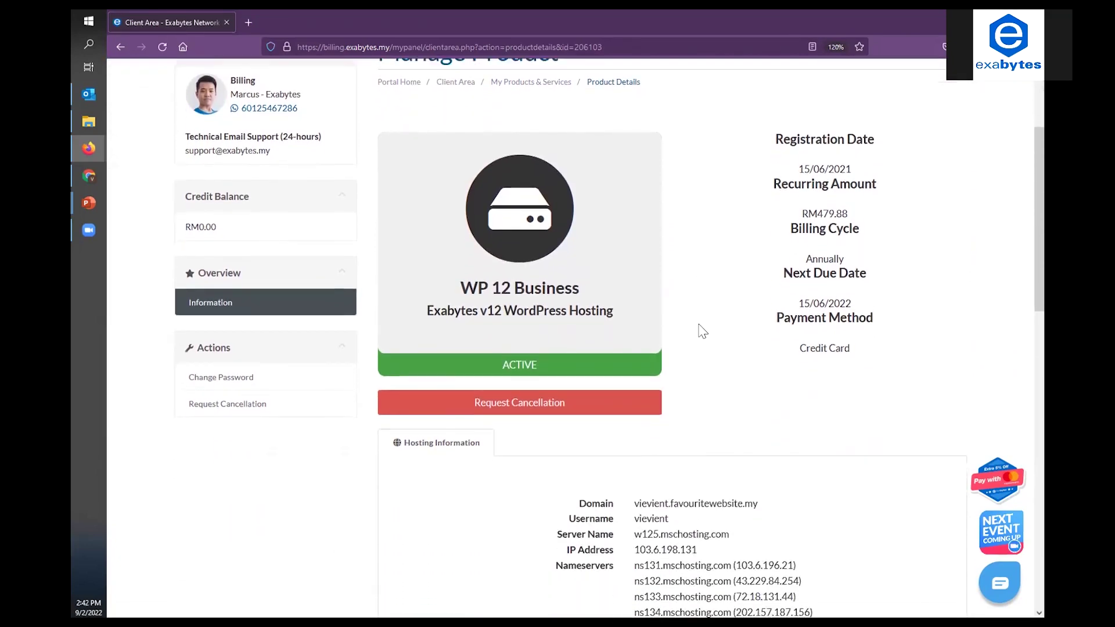
scroll(703, 332, down, 6)
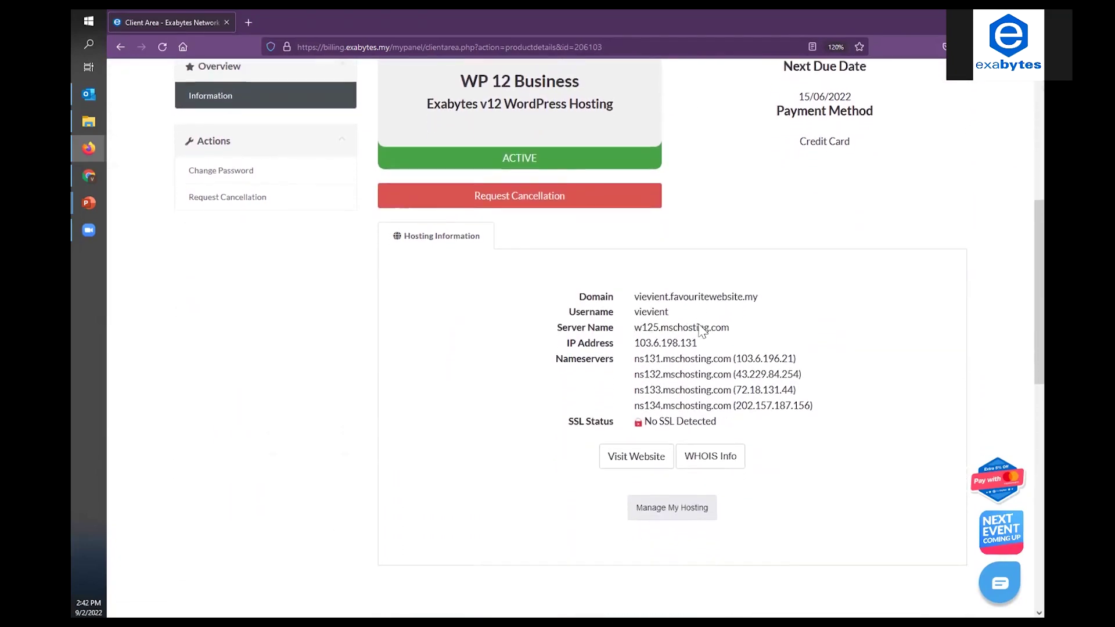
scroll(701, 331, down, 3)
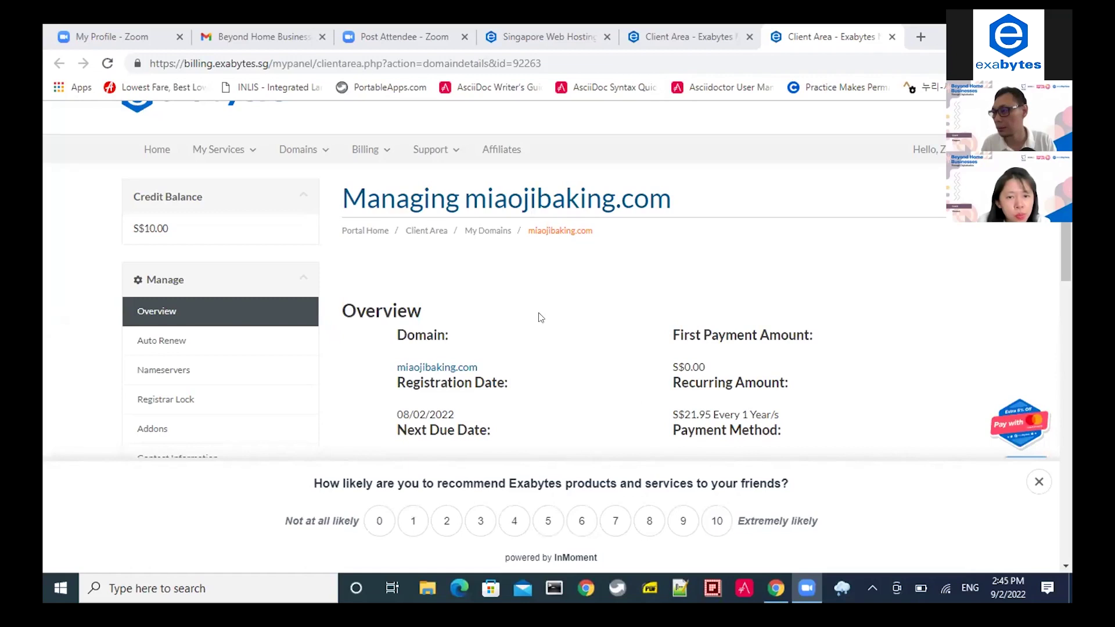
scroll(482, 347, down, 1)
scroll(481, 347, down, 4)
scroll(482, 347, up, 5)
scroll(482, 346, down, 3)
scroll(482, 346, down, 2)
scroll(481, 347, up, 5)
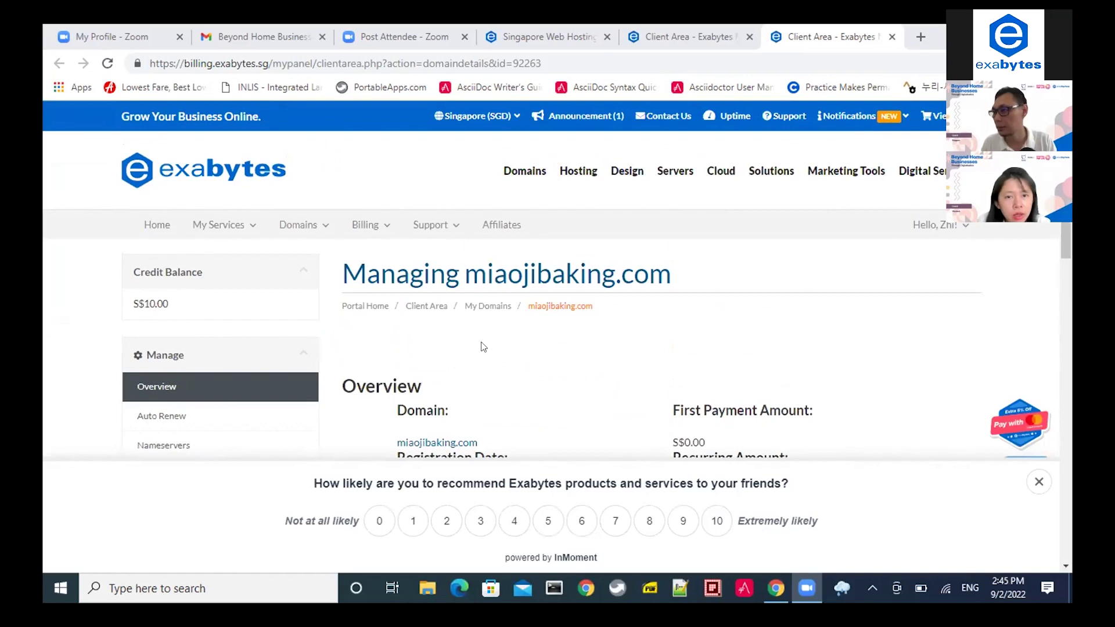
scroll(481, 347, down, 3)
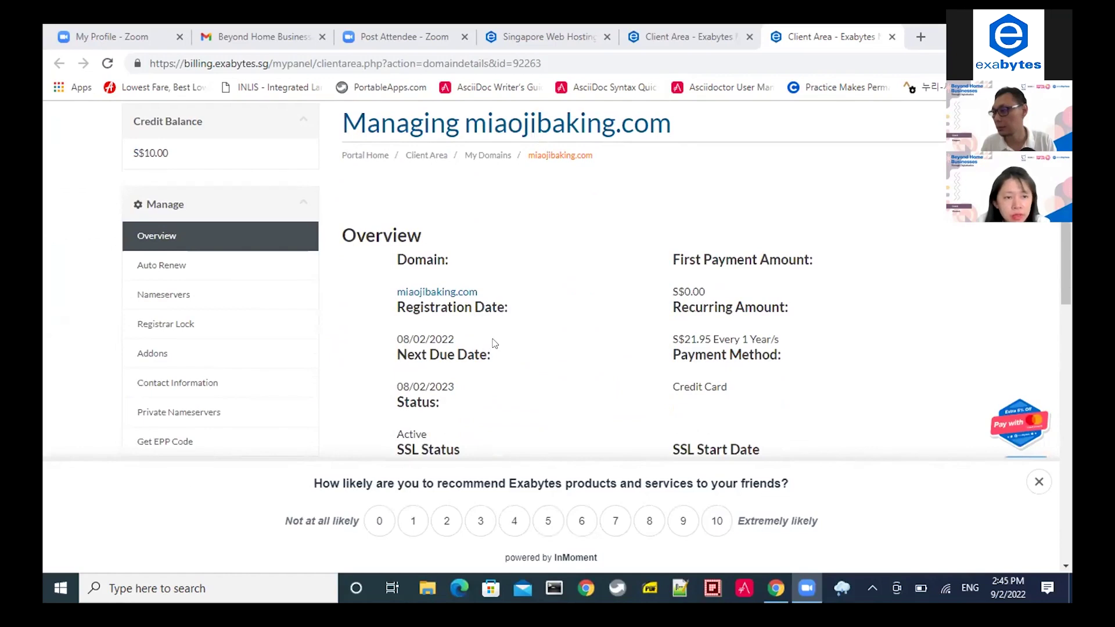
click(169, 296)
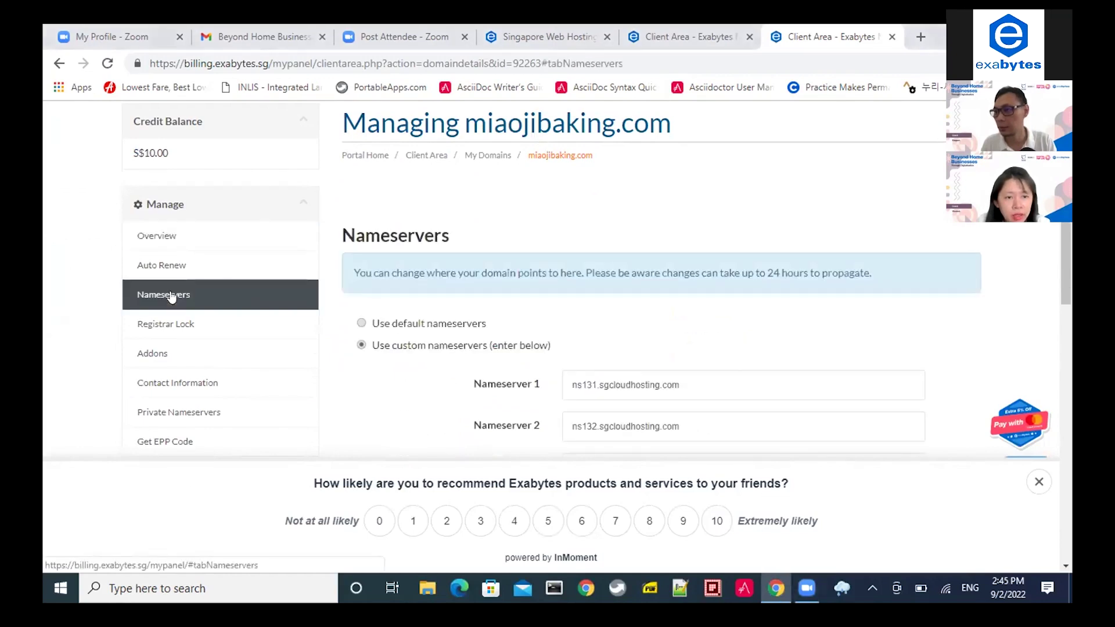
Scroll through the custom nameservers listed for miaojibaking.com.
scroll(423, 306, down, 1)
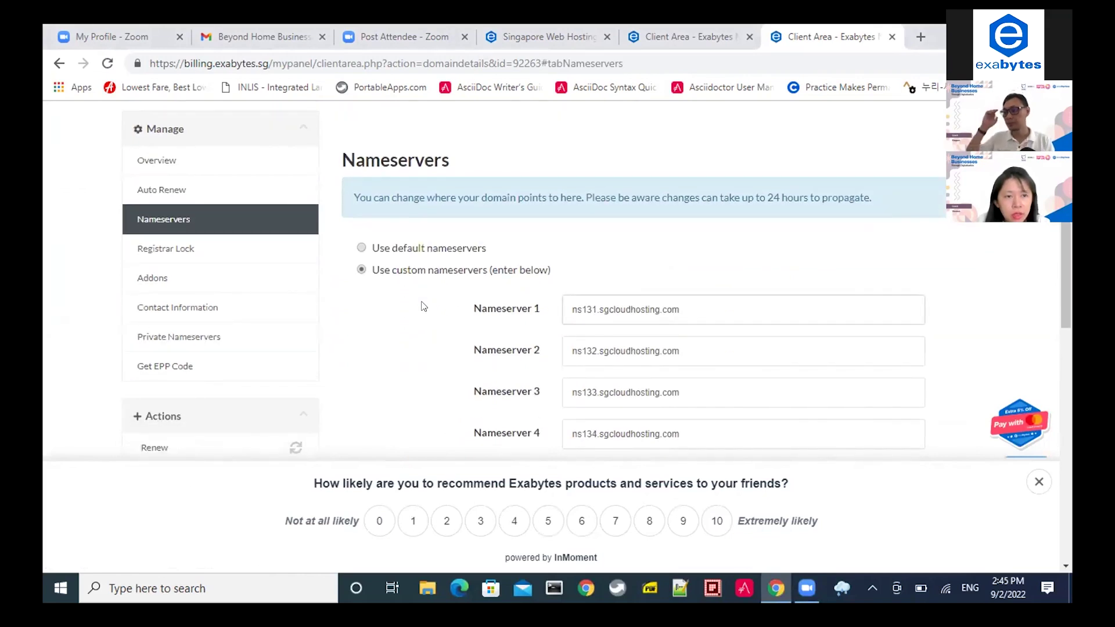
scroll(423, 307, down, 1)
scroll(424, 306, up, 1)
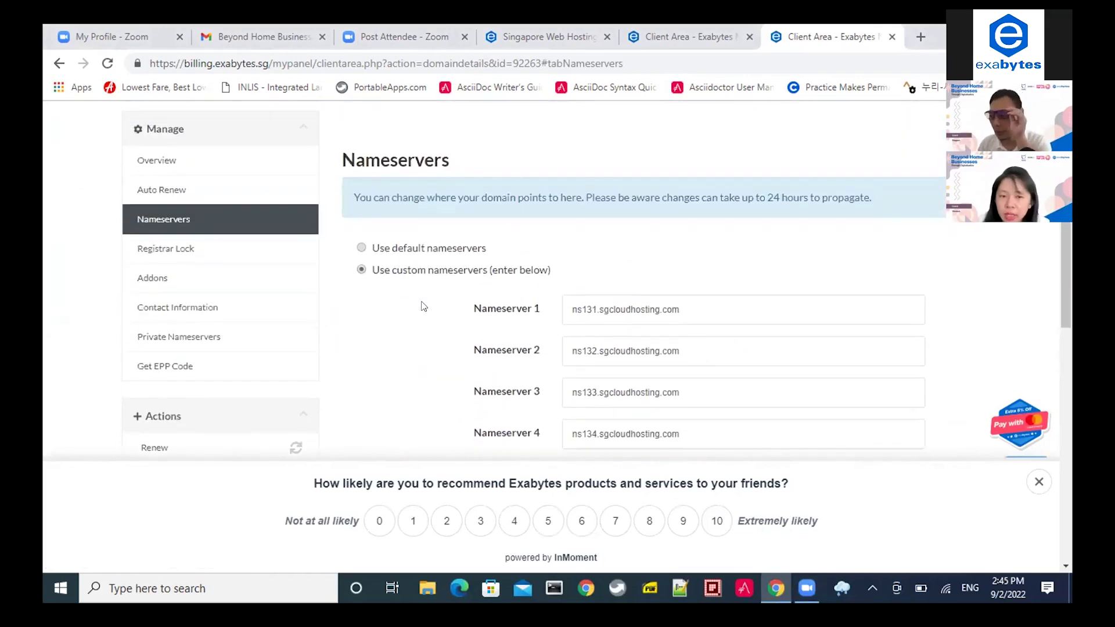
scroll(423, 307, up, 3)
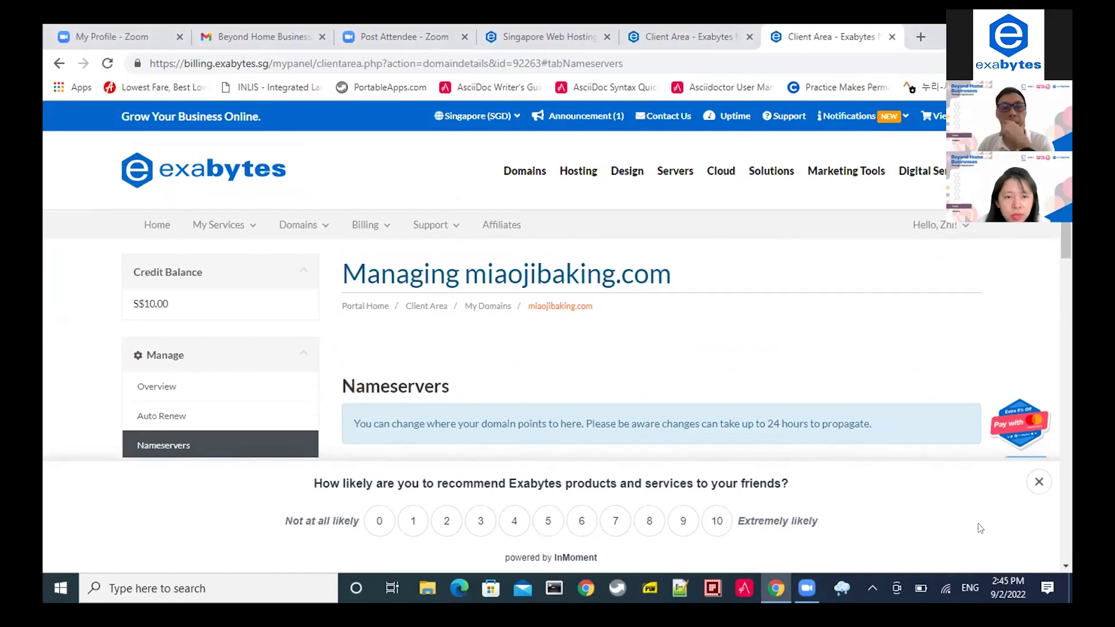
Minimise and restore the browser, then return to the miaojibaking.com Overview.
click(784, 588)
click(792, 588)
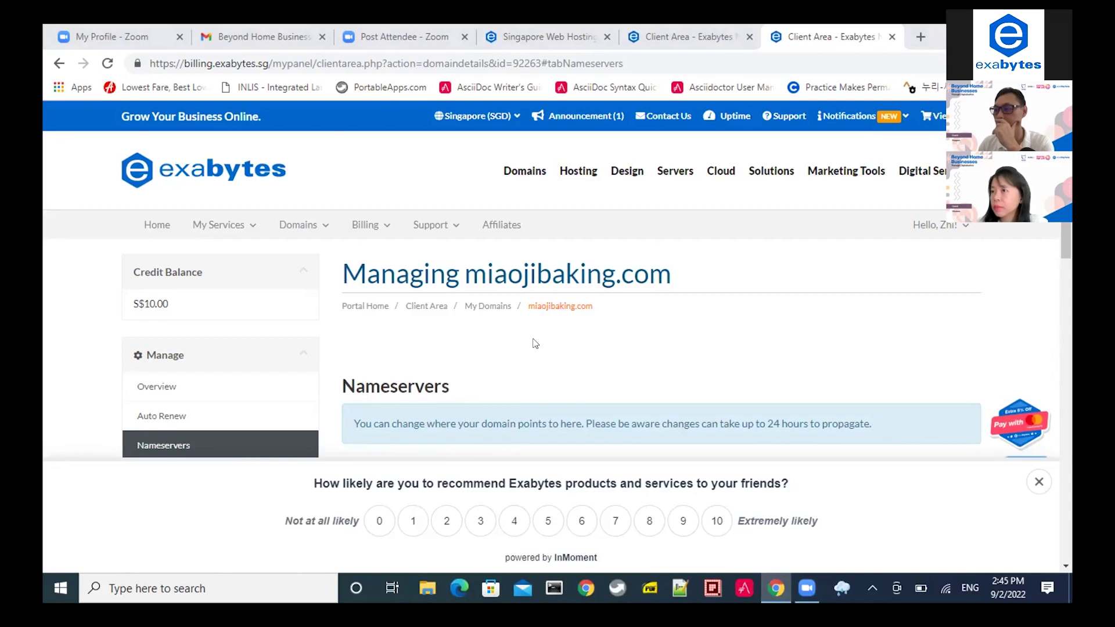
scroll(535, 343, down, 1)
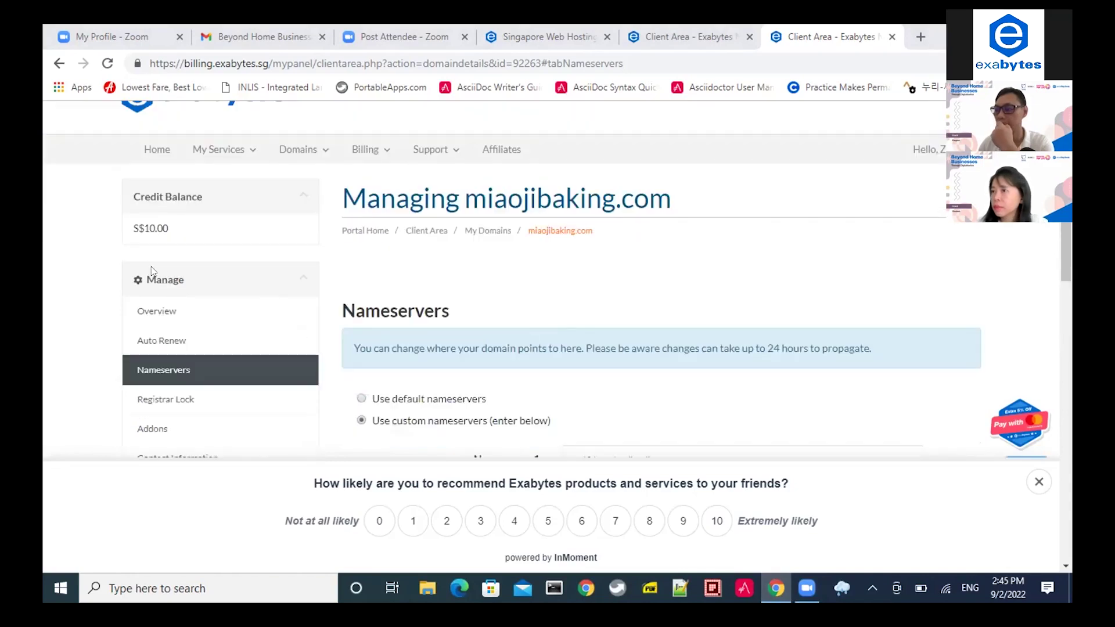
click(158, 318)
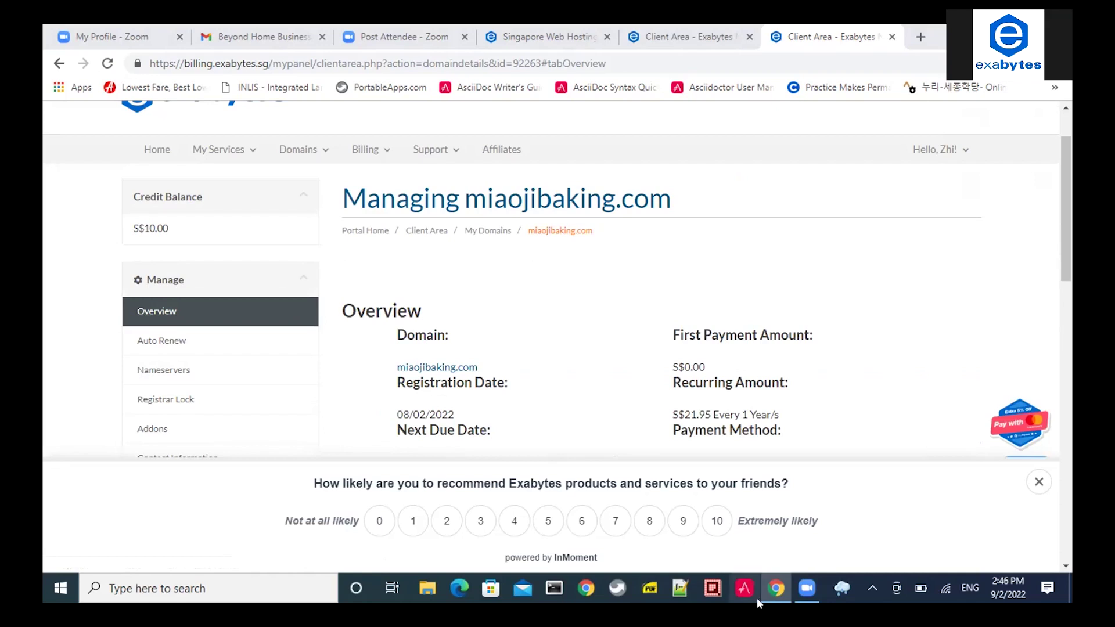
Bring the Zoom meeting window forward from the taskbar.
click(807, 593)
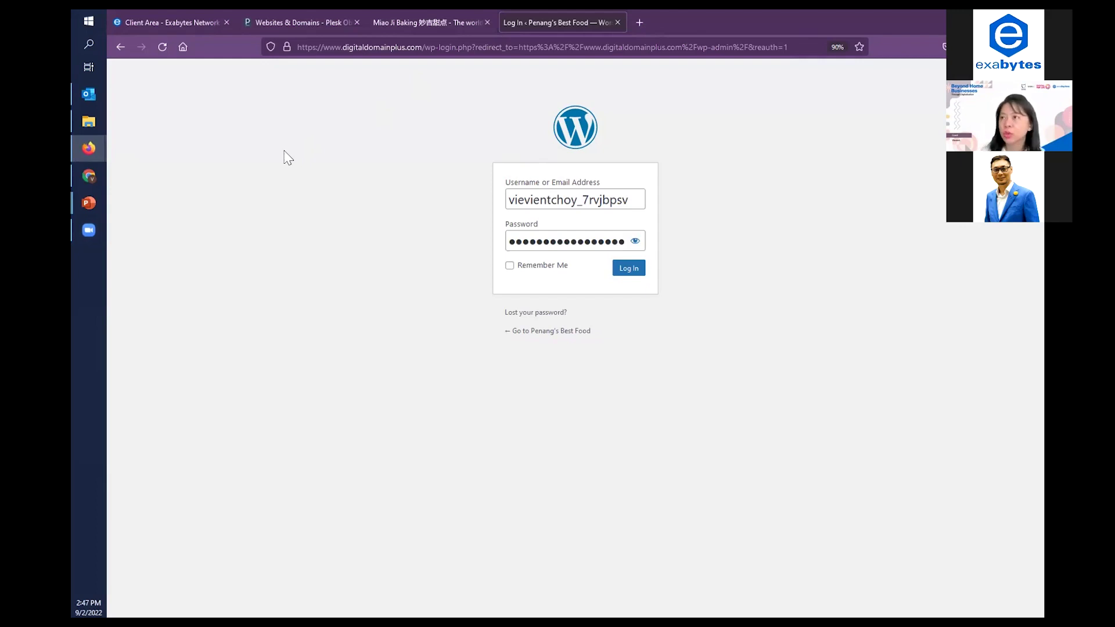
Load digitaldomainplus.com/wp-admin in the address bar to get a fresh login page.
click(425, 47)
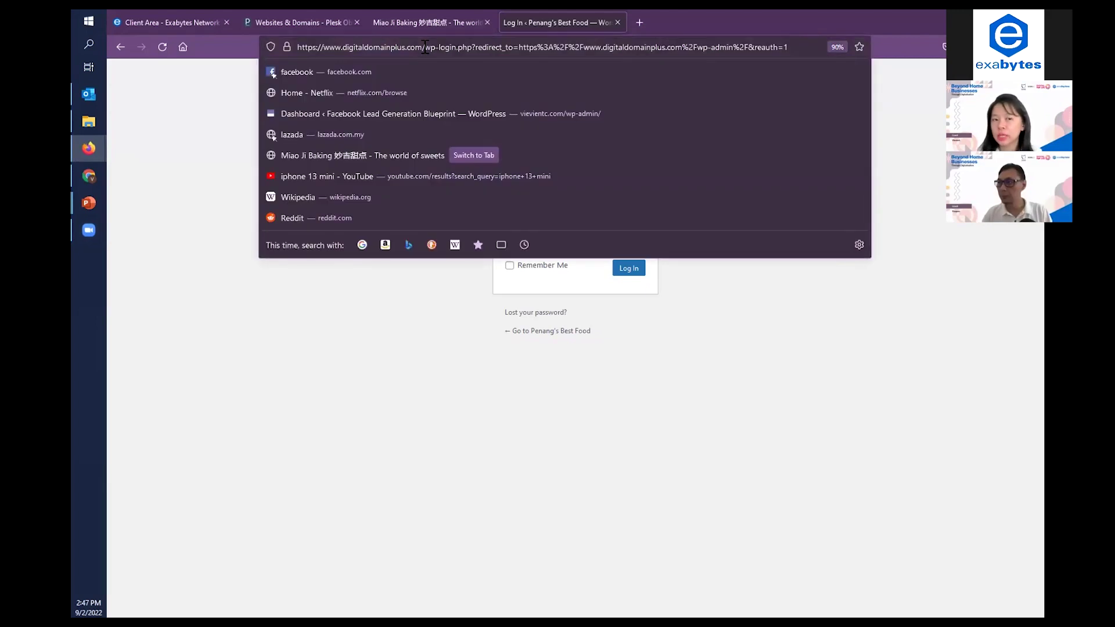
click(148, 198)
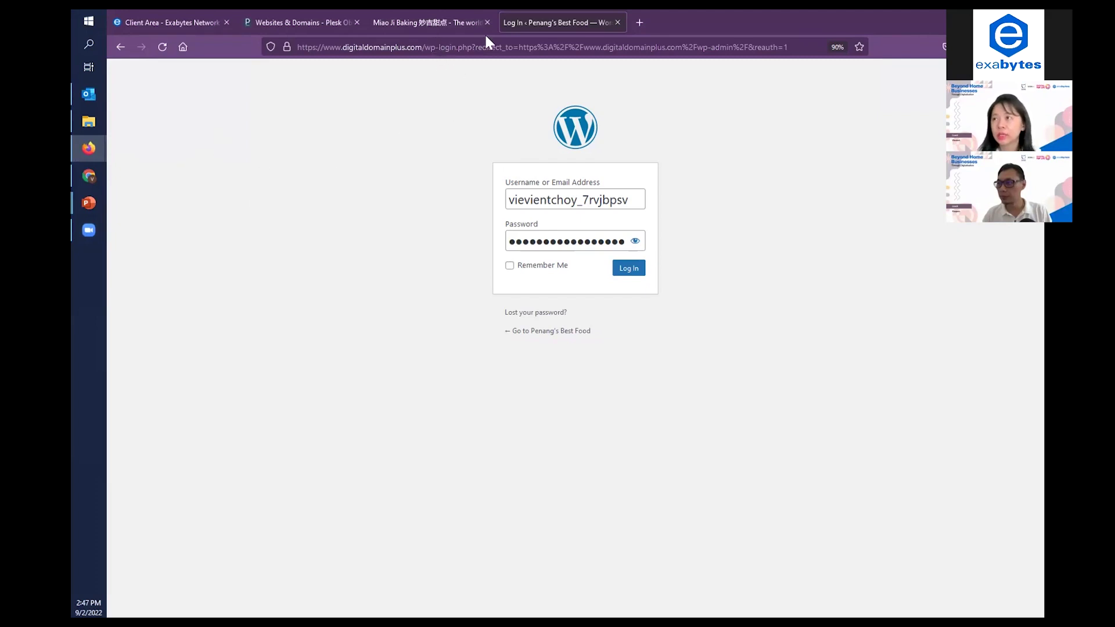
click(361, 47)
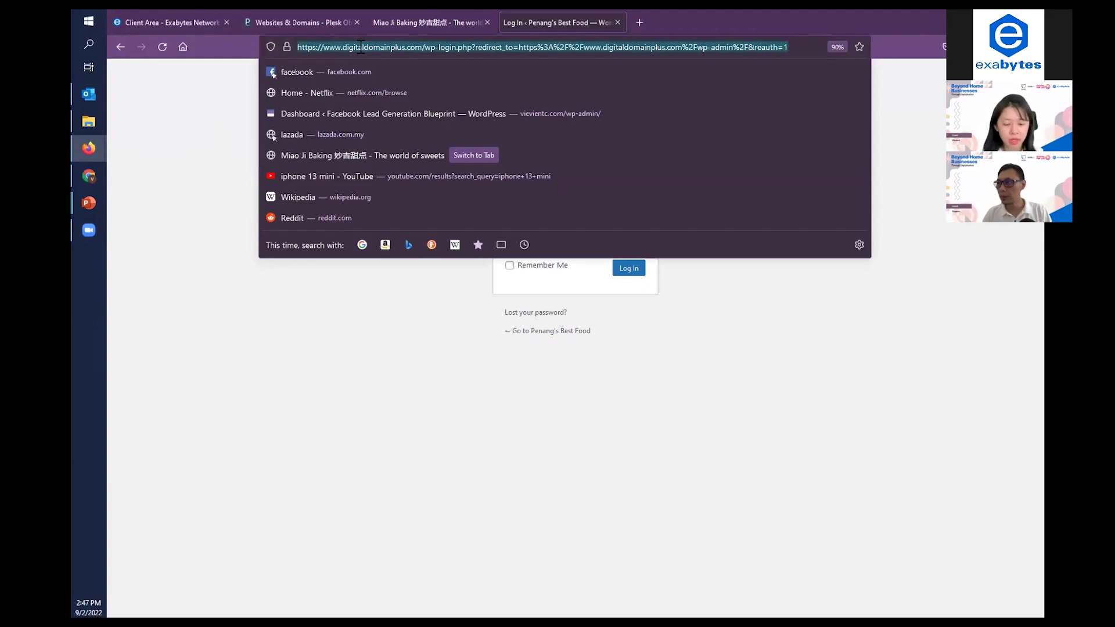
text(digt)
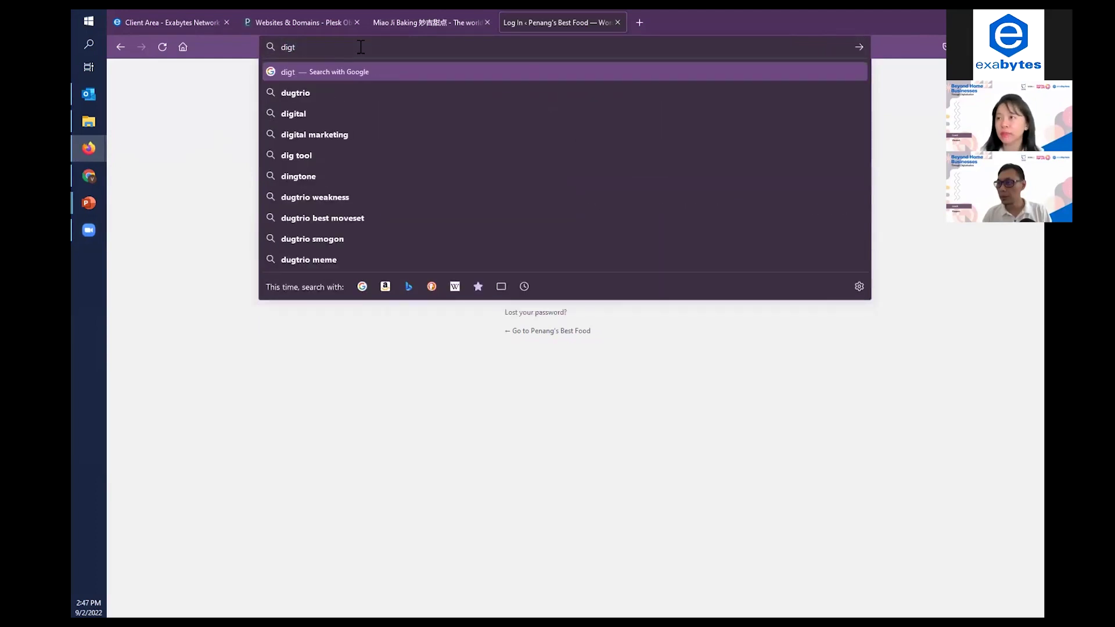
key(BackSpace)
text(itald)
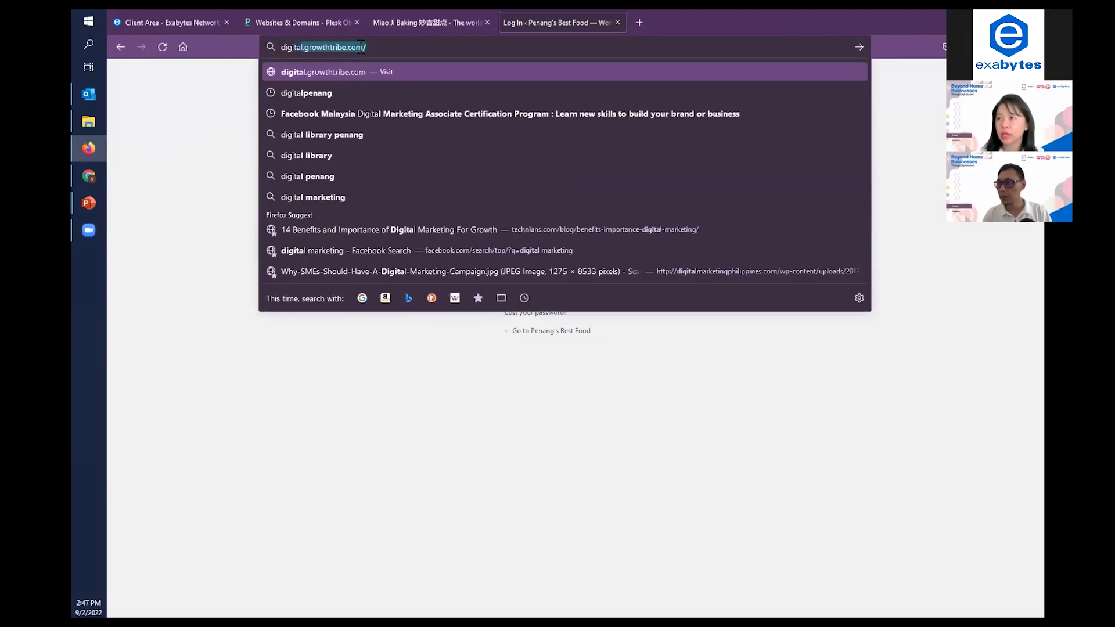
key(BackSpace)
key(BackSpace)
text(o)
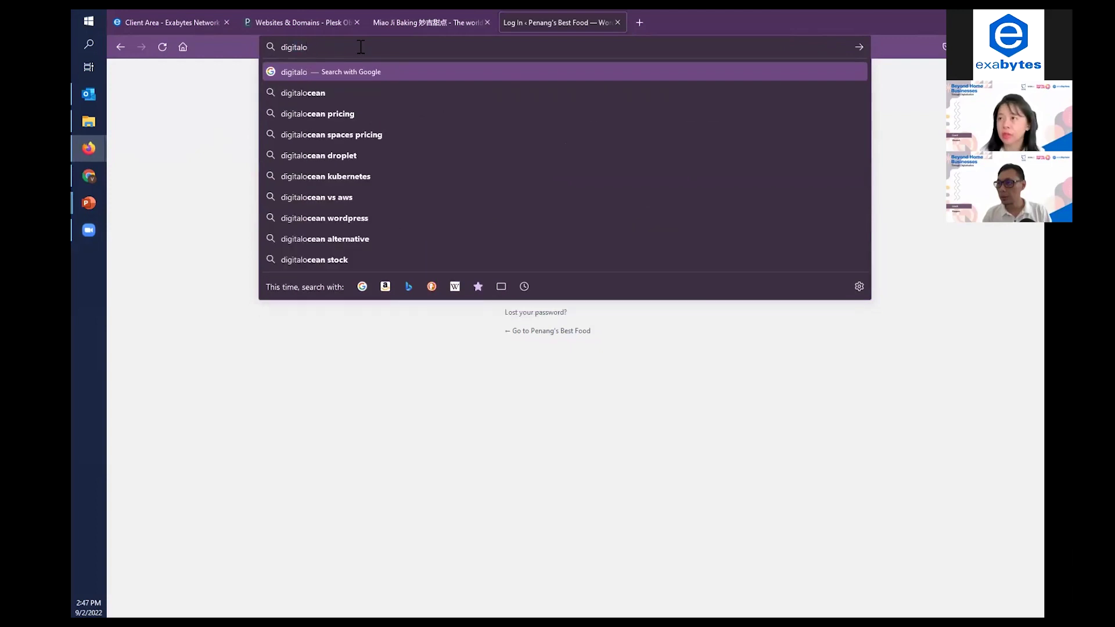
key(BackSpace)
text(domainp)
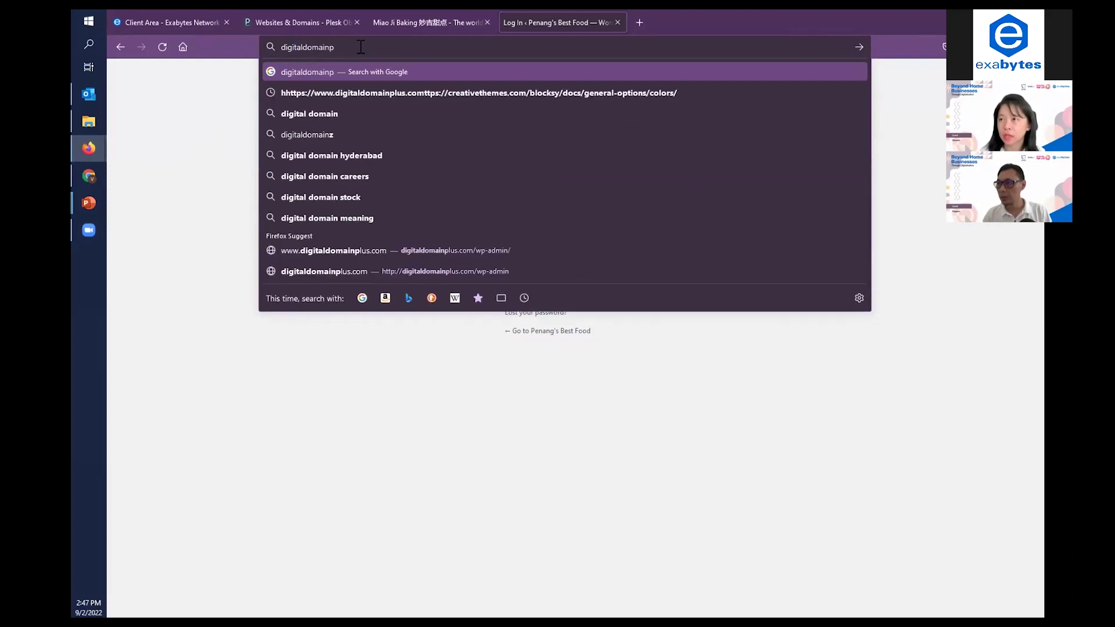
text(lus.com/)
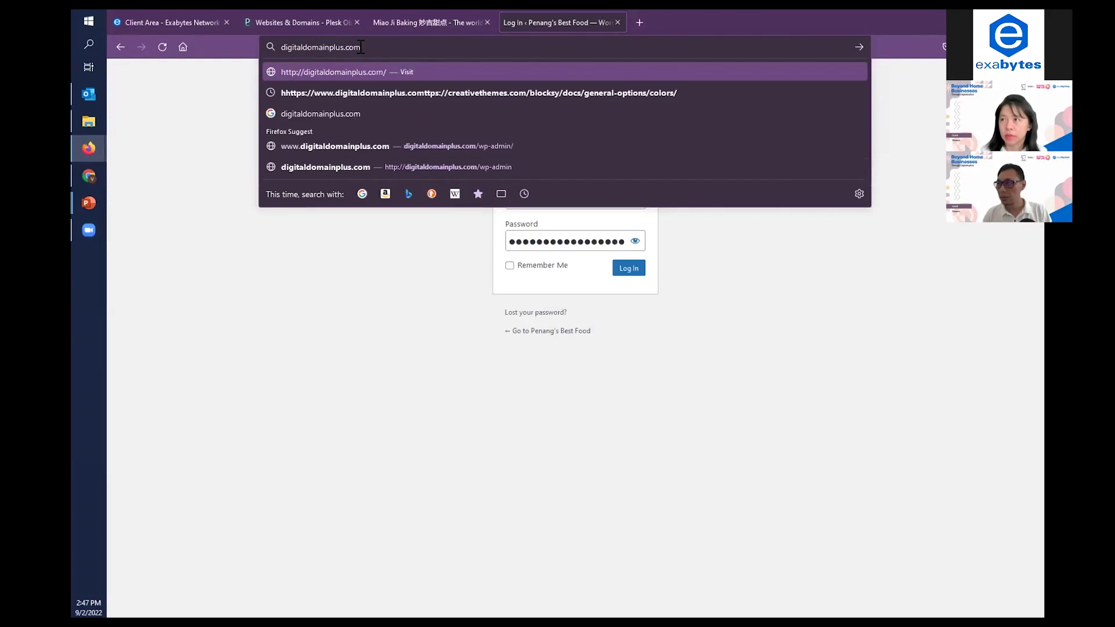
text(w)
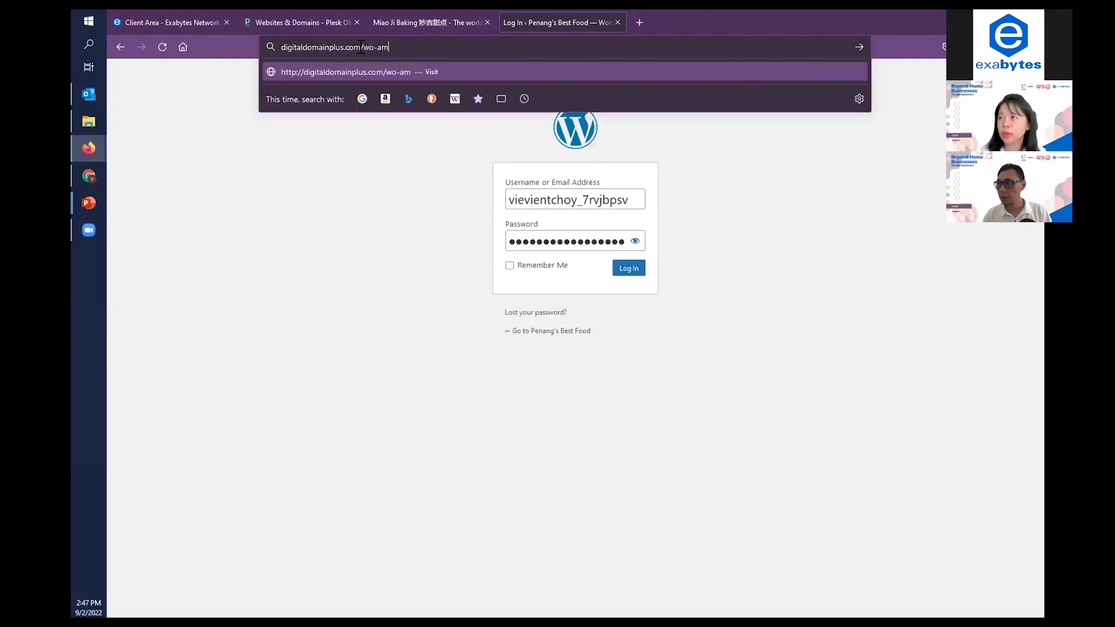
text(p-admin/)
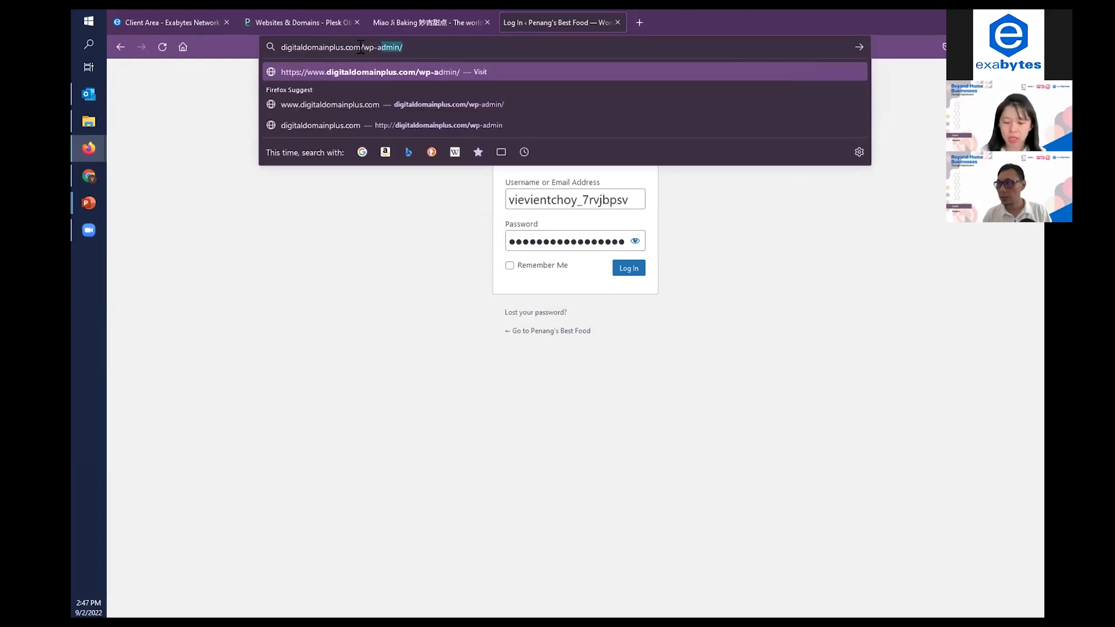
key(Return)
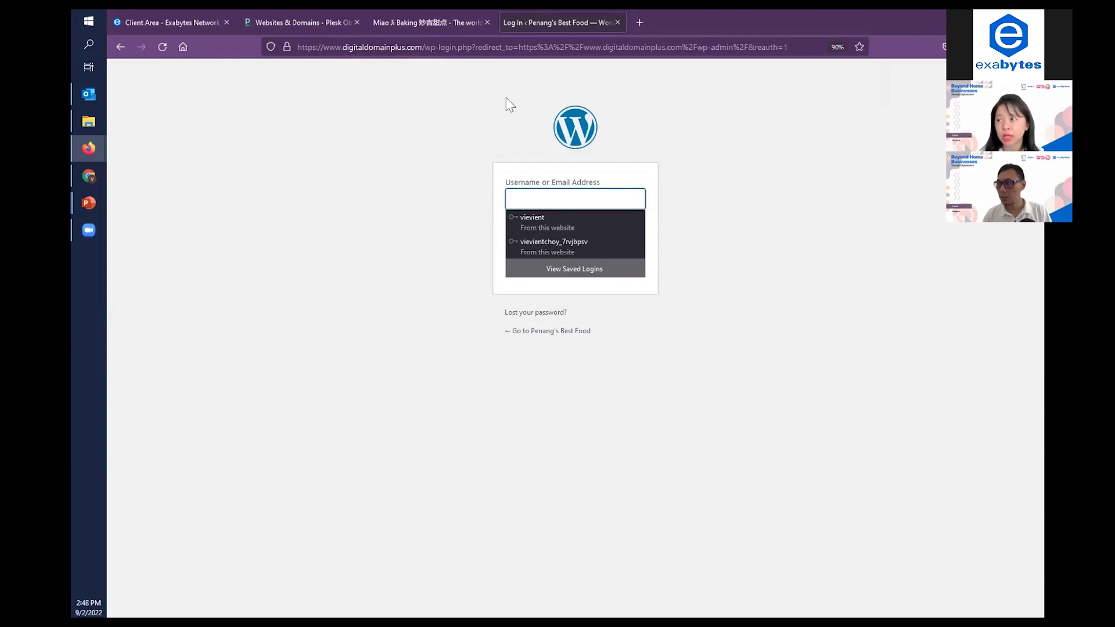
Close the saved-login suggestions on the Penang's Best Food login page.
click(199, 118)
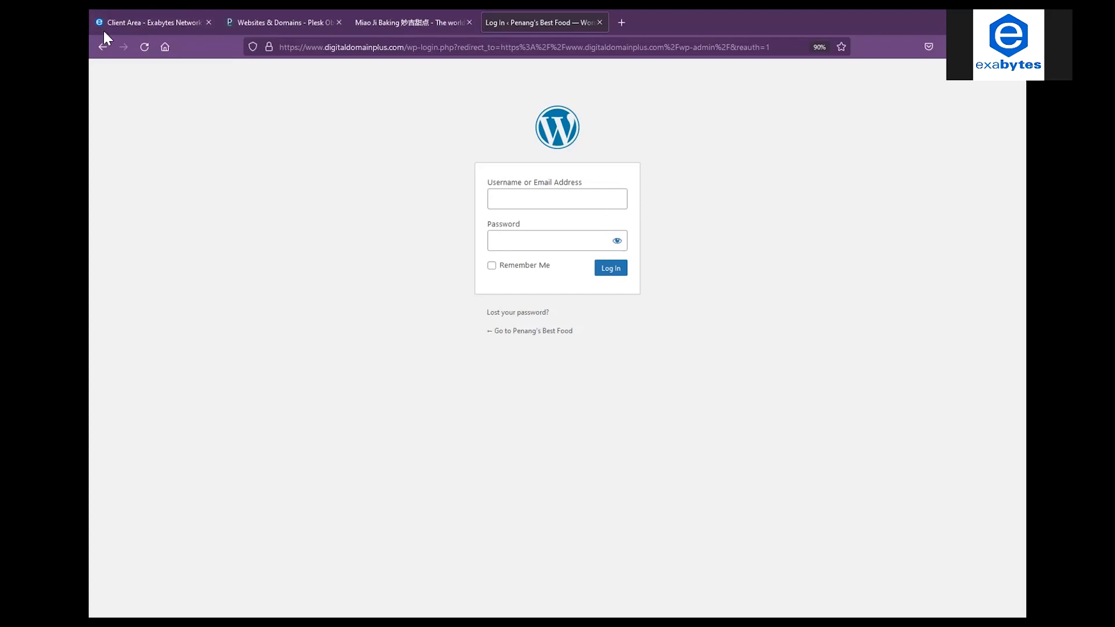
View the Plesk domain list, then switch to the Miao Ji Baking blog post.
click(249, 22)
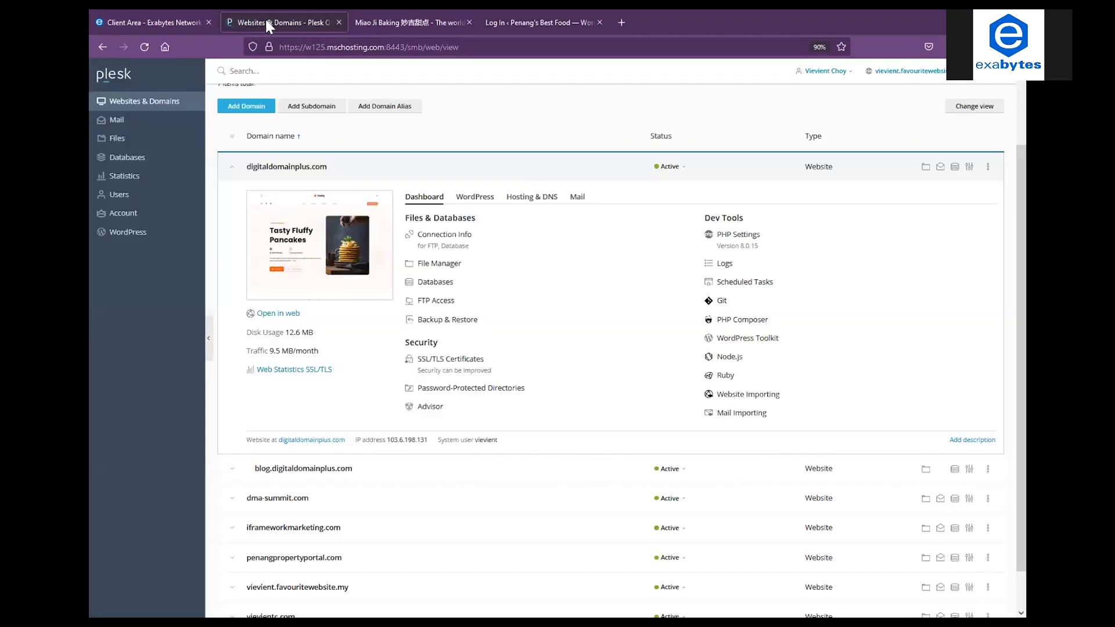
click(372, 17)
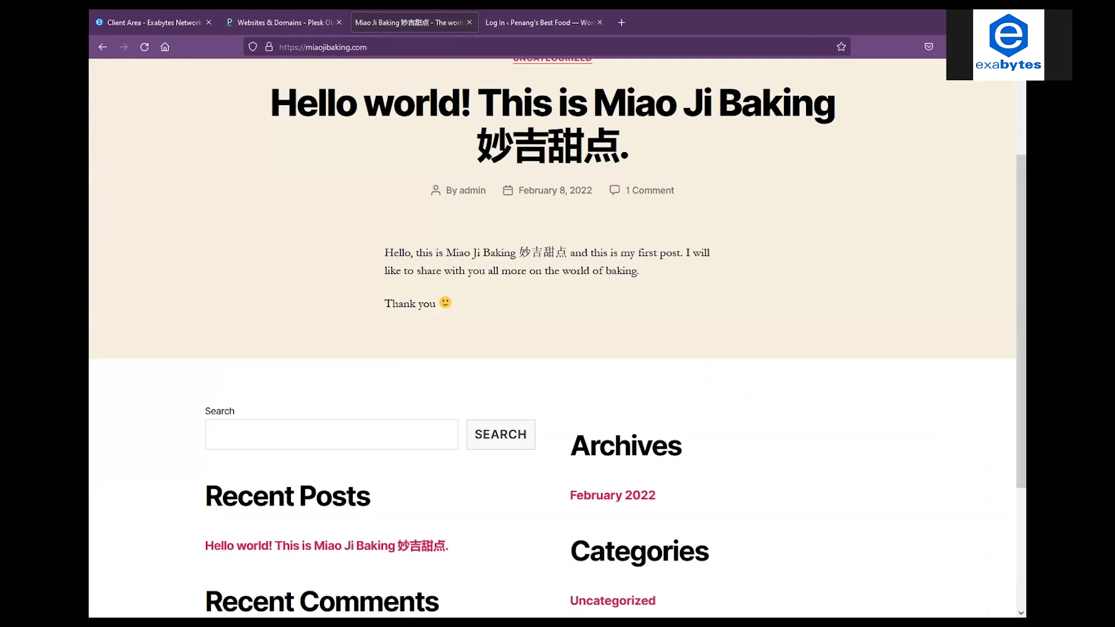
Switch with Ctrl+Tab to the Penang's Best Food WordPress Log In tab.
key(ctrl+Tab)
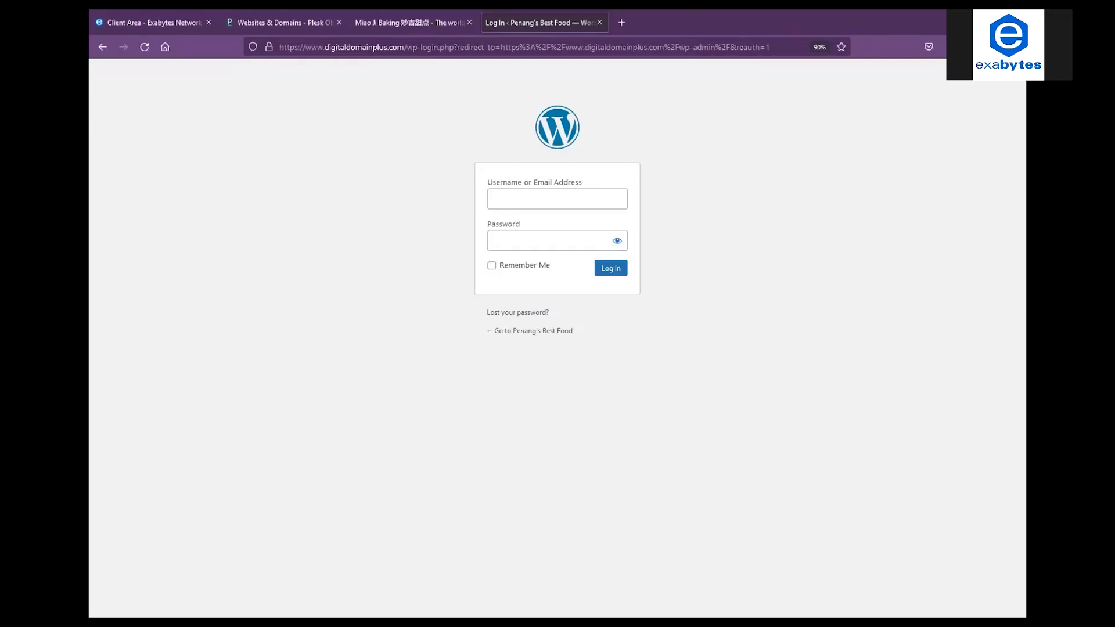
Log in to WordPress with the saved autofilled username and password.
click(533, 198)
click(535, 239)
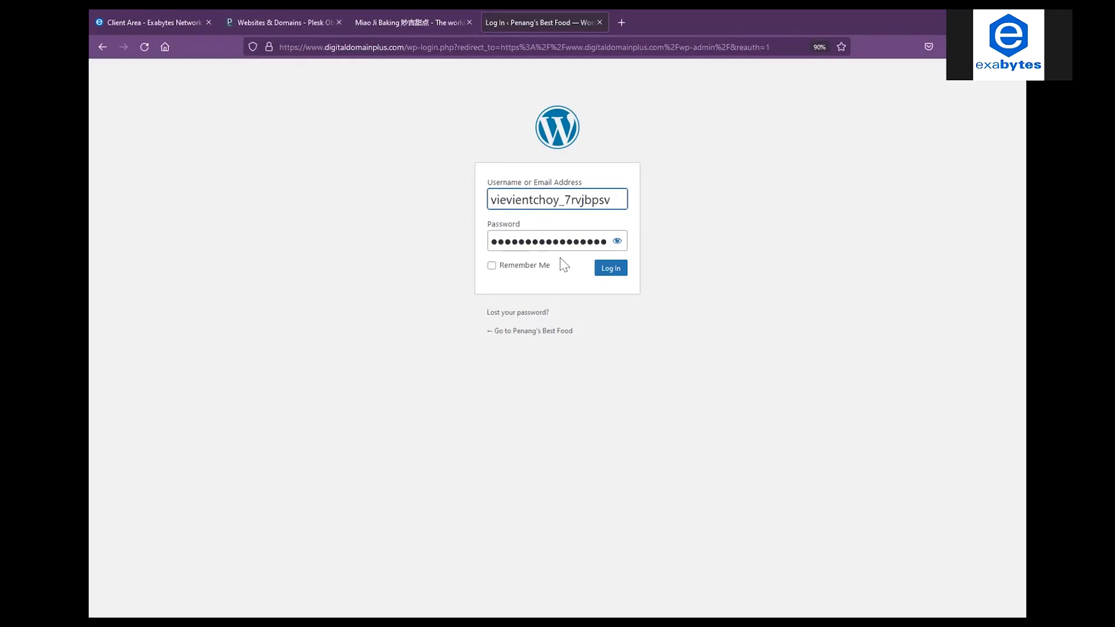
click(619, 270)
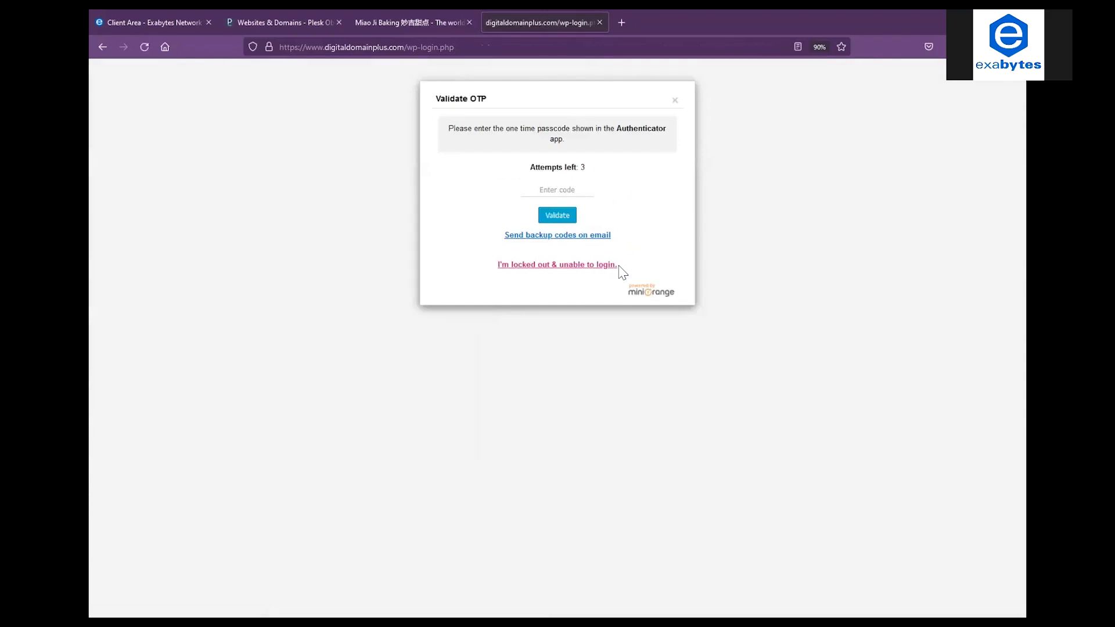
Enter the authenticator app's one-time code, fixing a mistyped digit, and validate it.
click(571, 194)
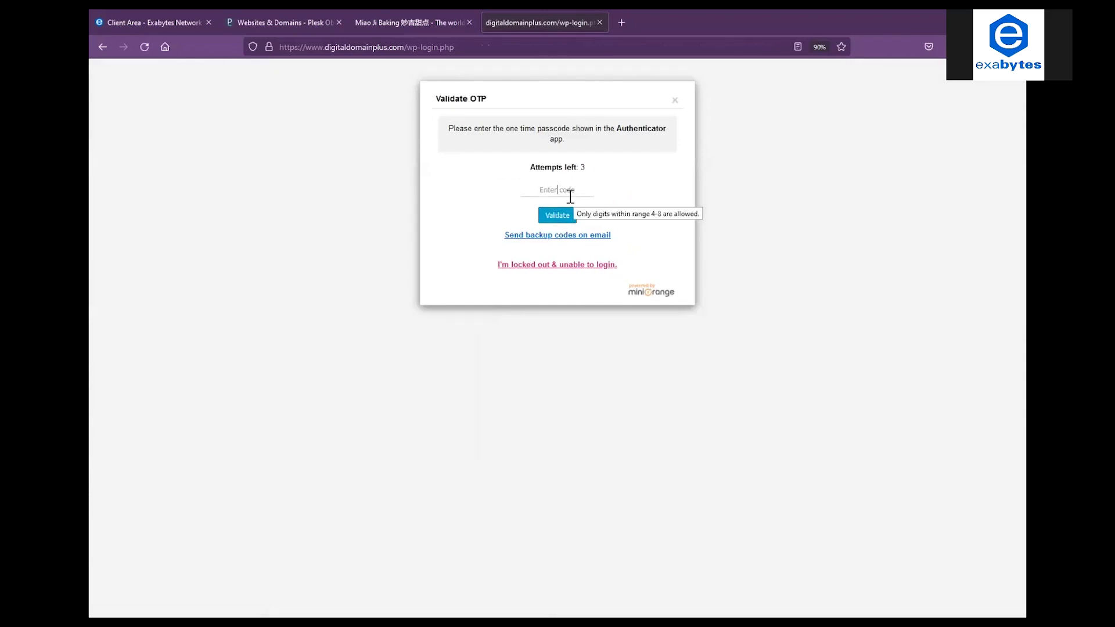
click(567, 217)
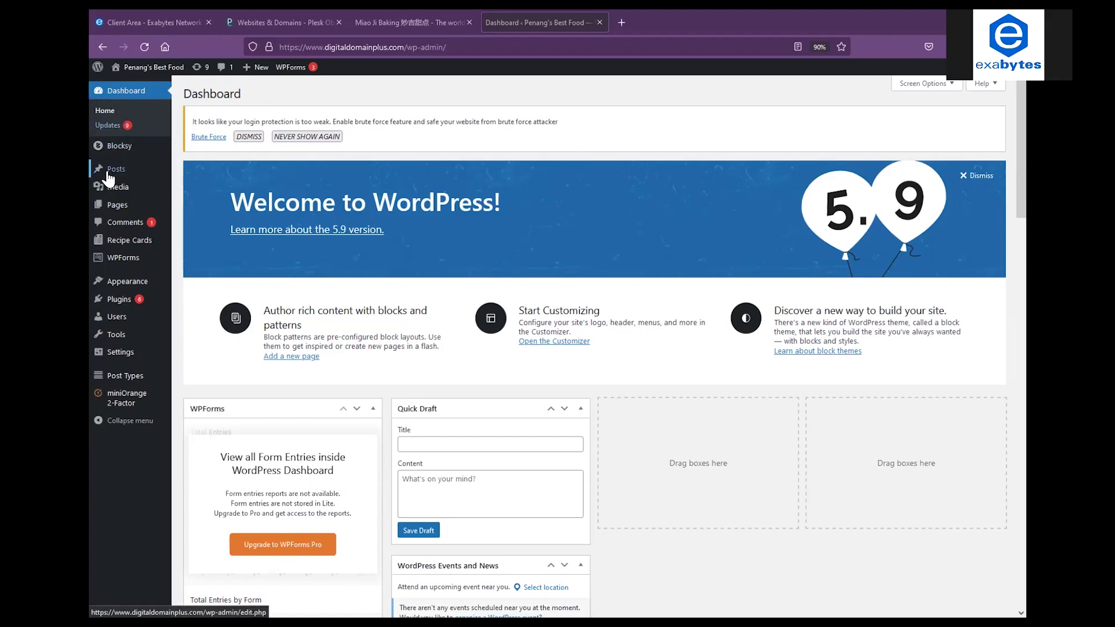
mouse_move(117, 173)
mouse_move(116, 208)
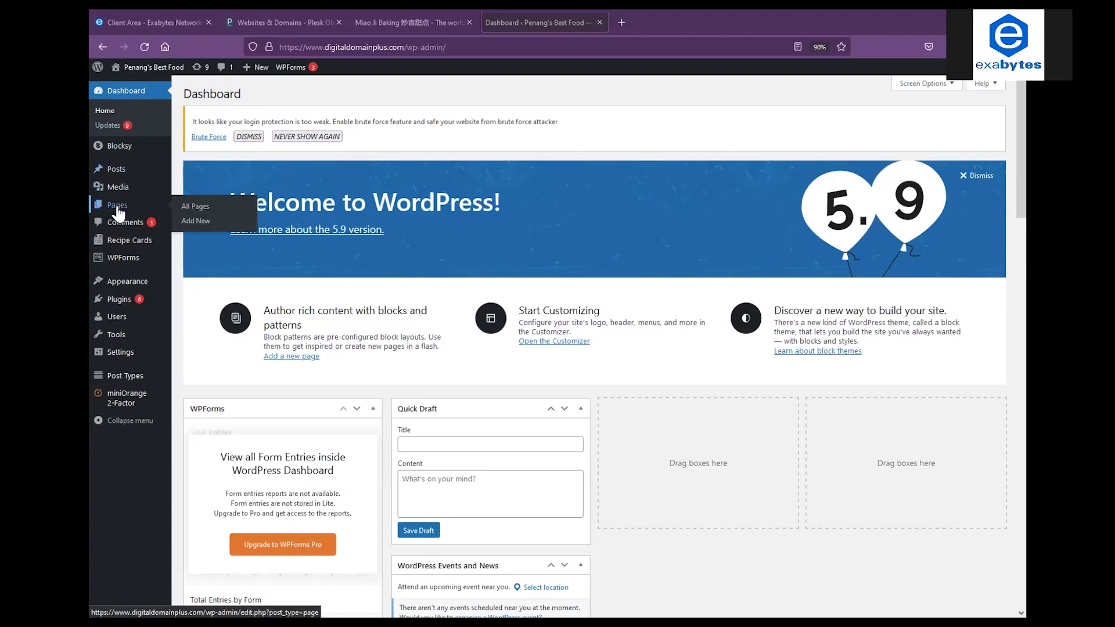
mouse_move(120, 285)
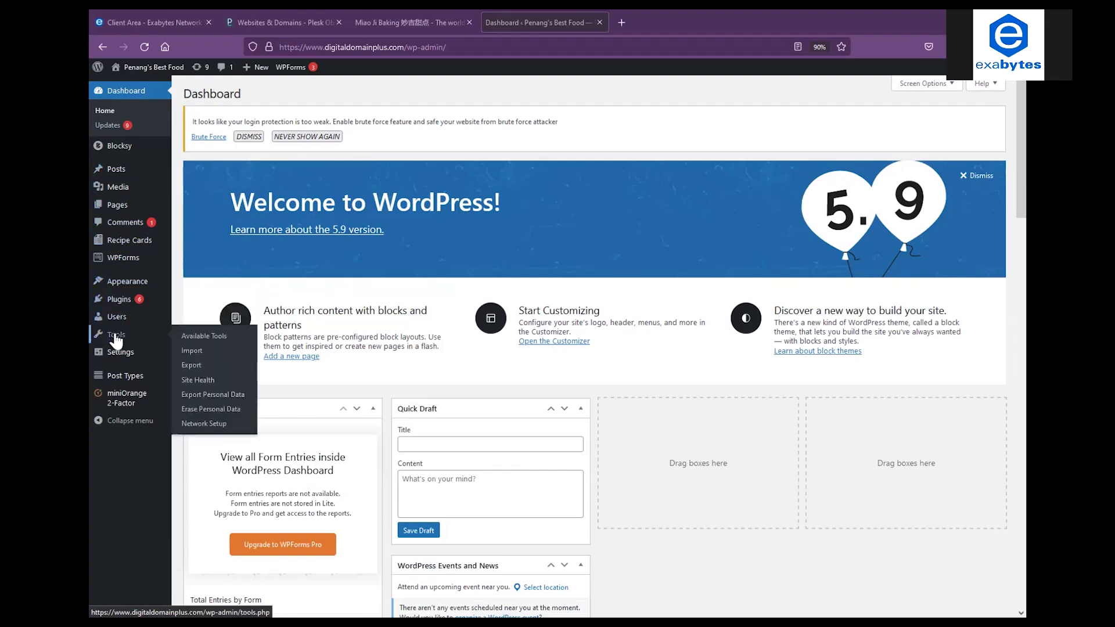
mouse_move(121, 355)
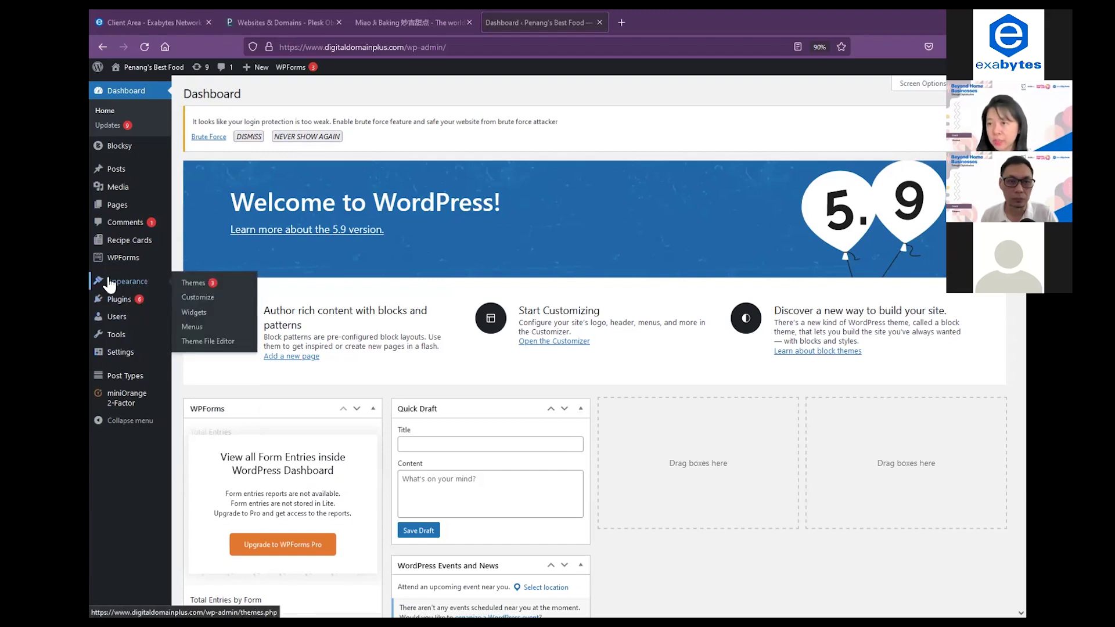
mouse_move(107, 303)
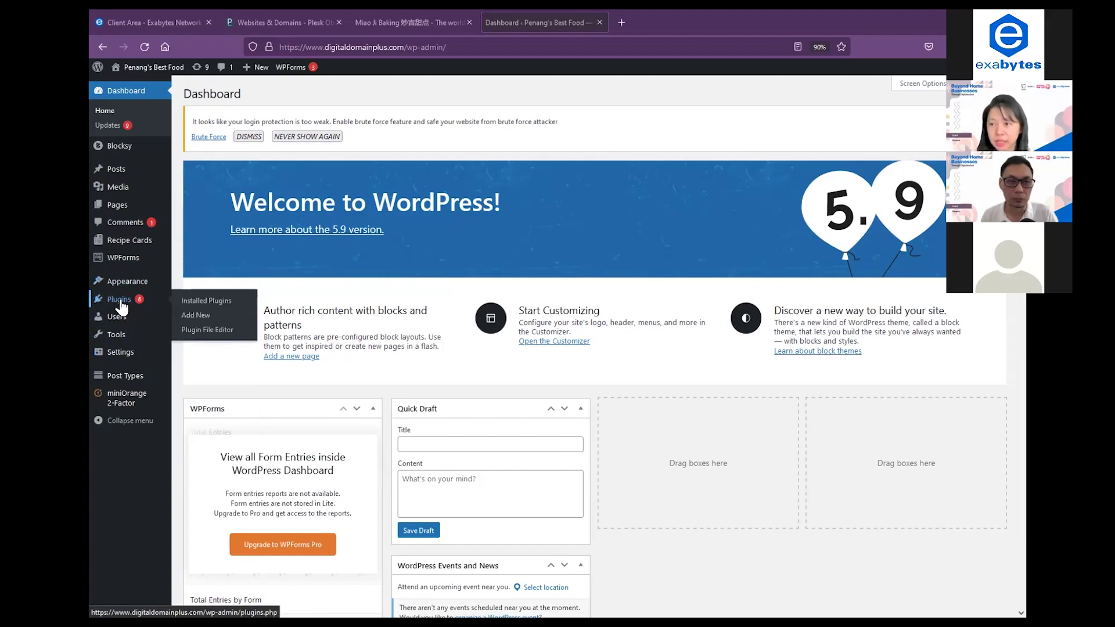
Go to Plugins > Add New to see the featured plugins.
click(120, 301)
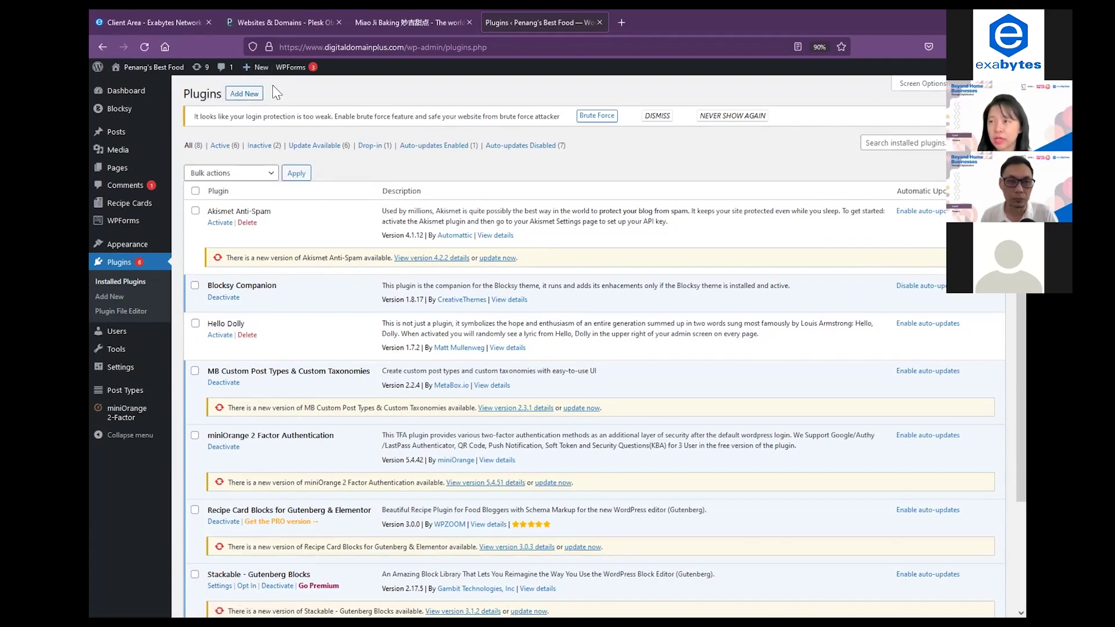
click(249, 98)
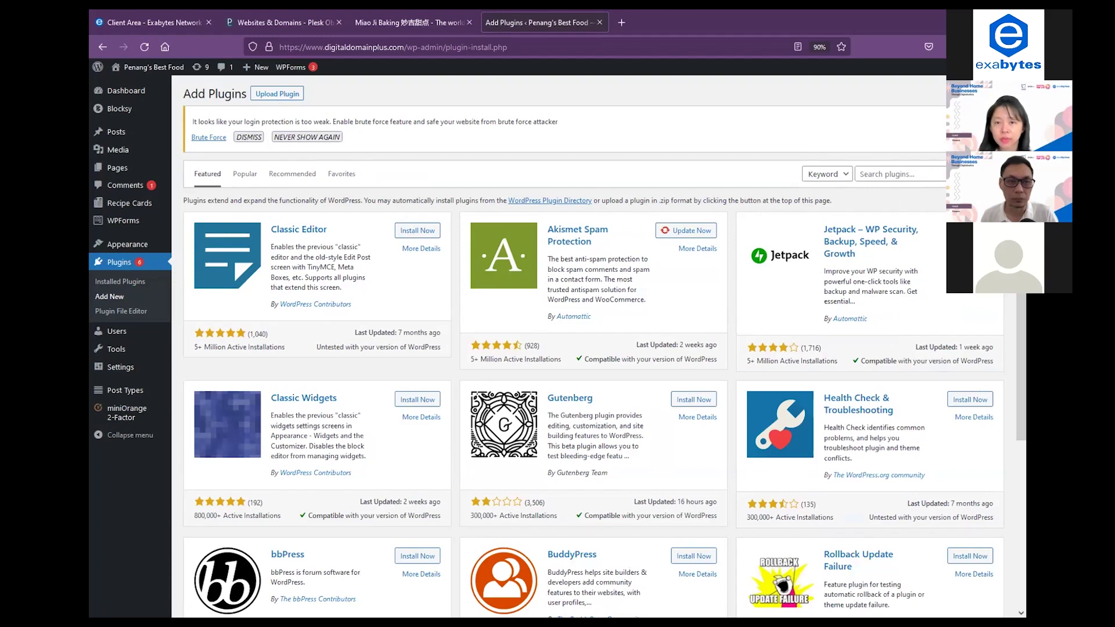
Search plugins for 'google authenticator for wordpress', then switch back to the 2FA slideshow.
click(880, 175)
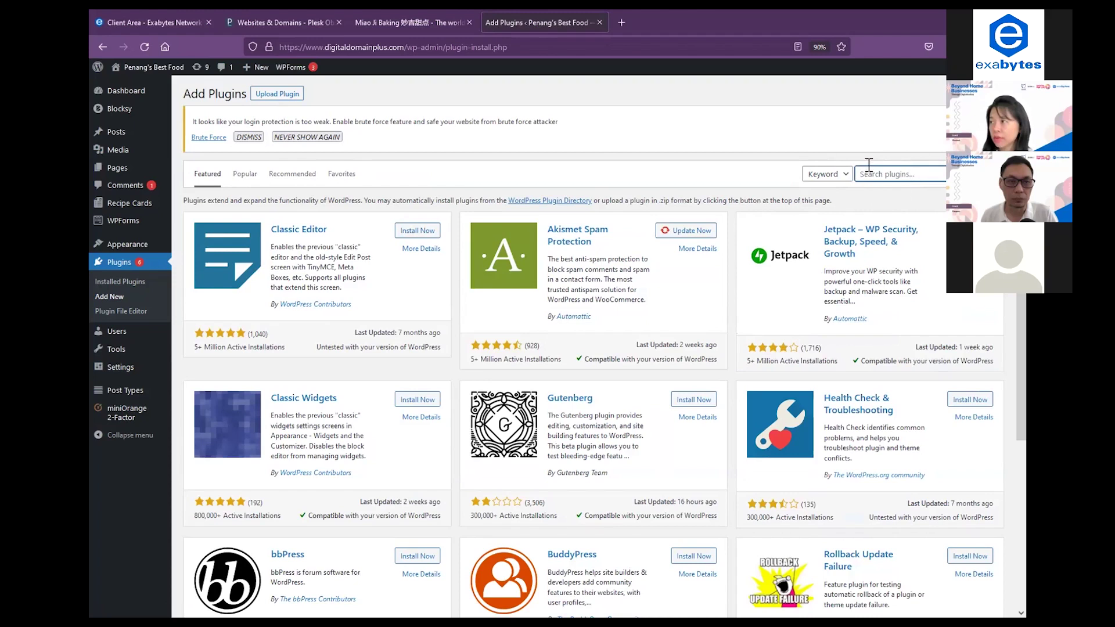
text(googl)
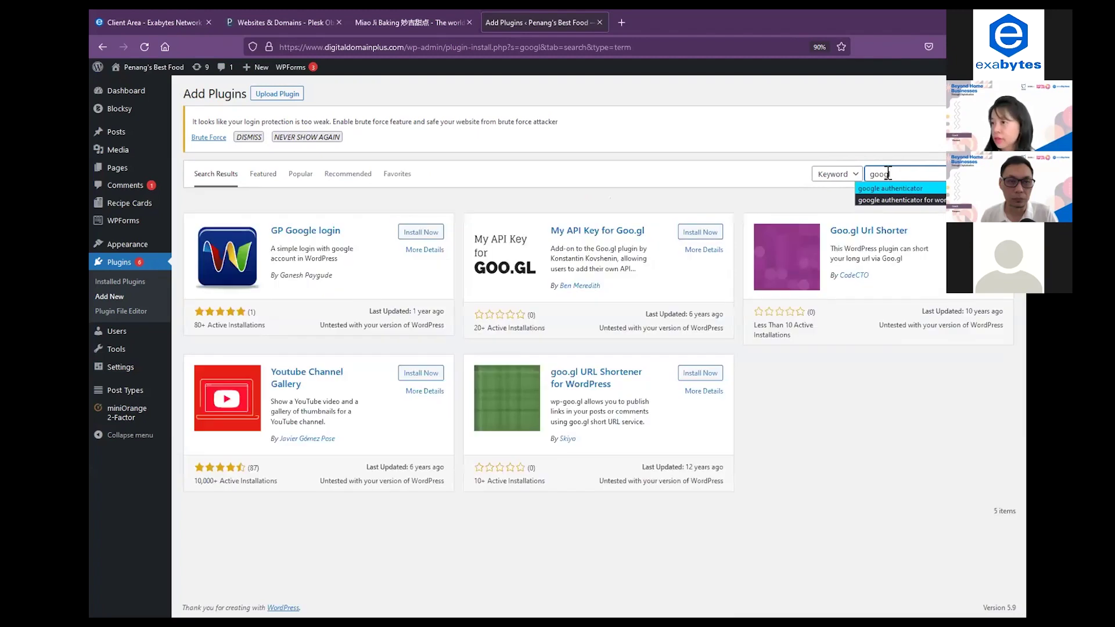
key(Down)
key(Return)
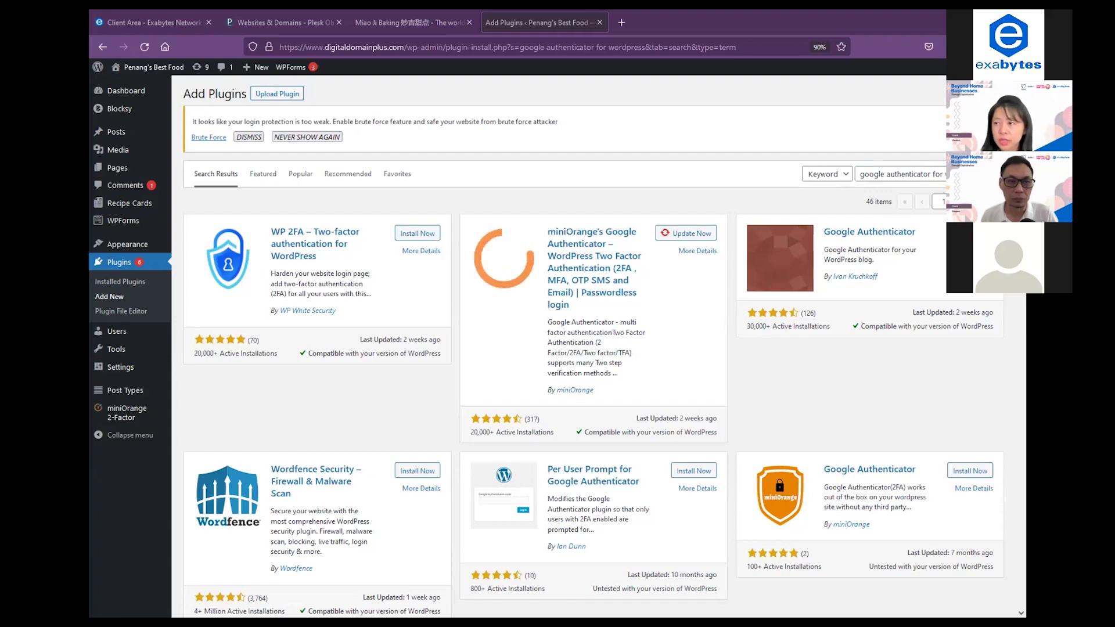
key(alt+Tab)
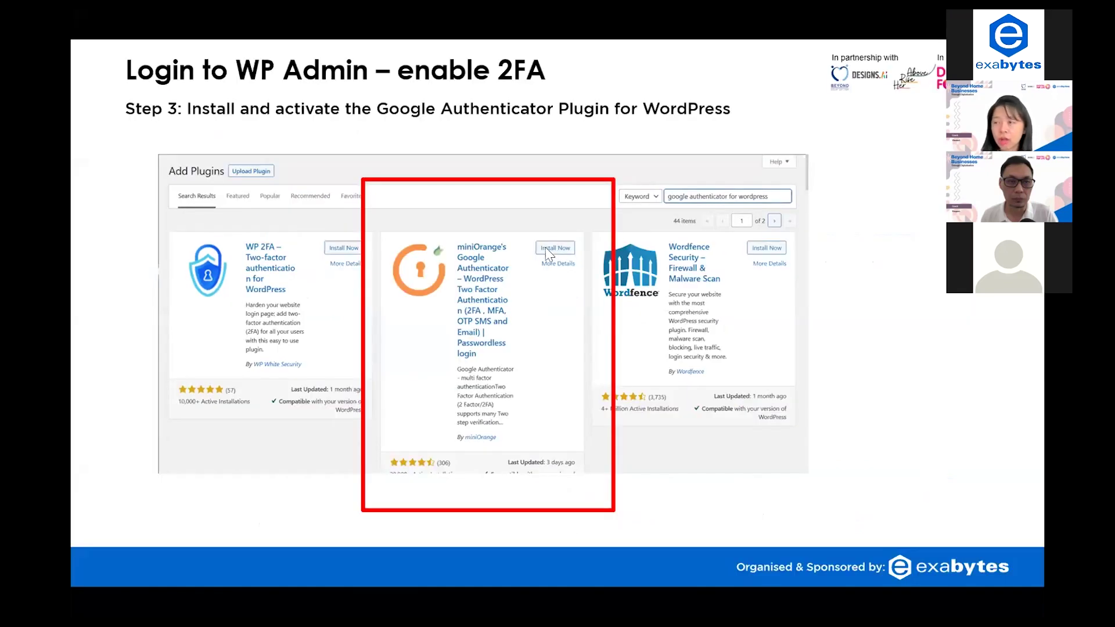